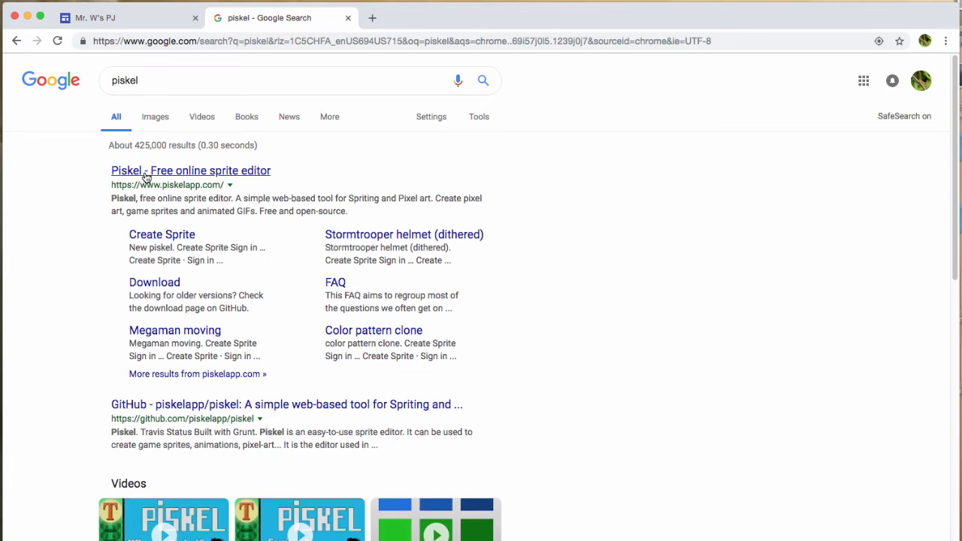
Open the Piskel website from the search results and create a new sprite.
click(147, 173)
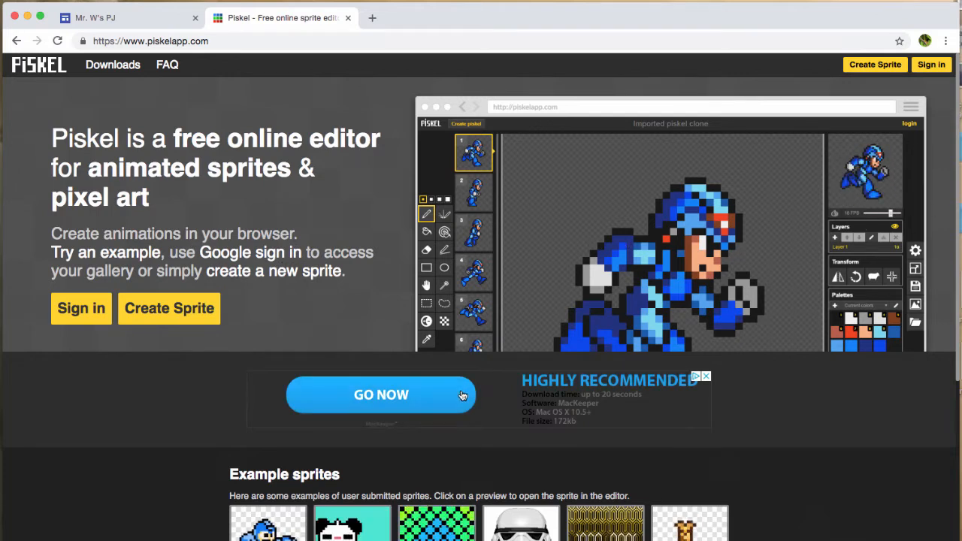
click(146, 314)
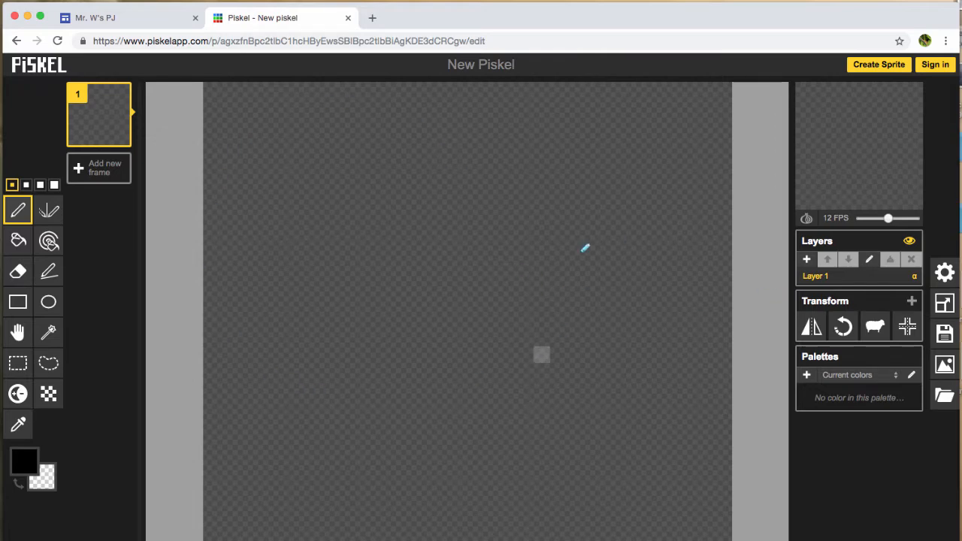
Turn off the locked aspect ratio and resize the canvas to 38 px wide by 5 px high.
click(949, 313)
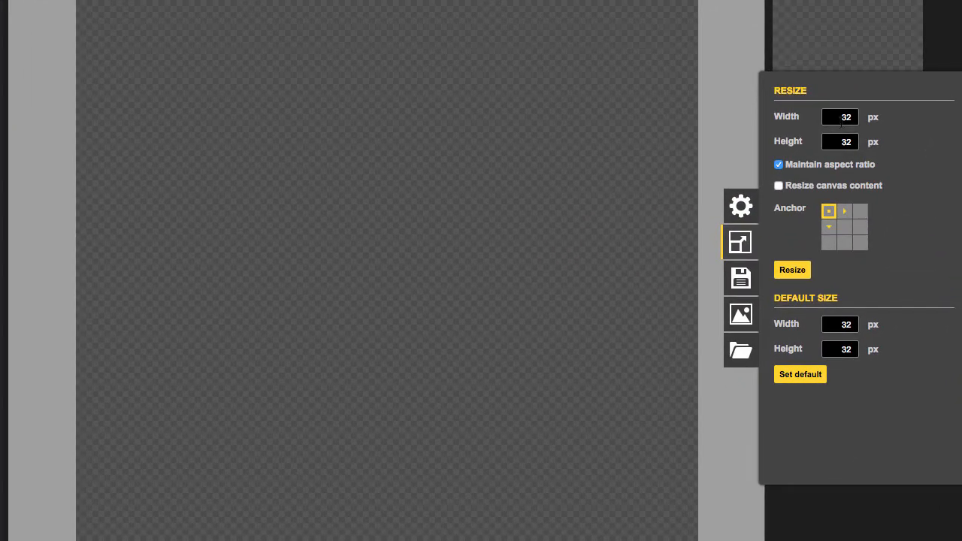
double_click(840, 117)
text(3)
click(779, 165)
click(782, 165)
double_click(845, 142)
text(5)
click(780, 166)
double_click(848, 118)
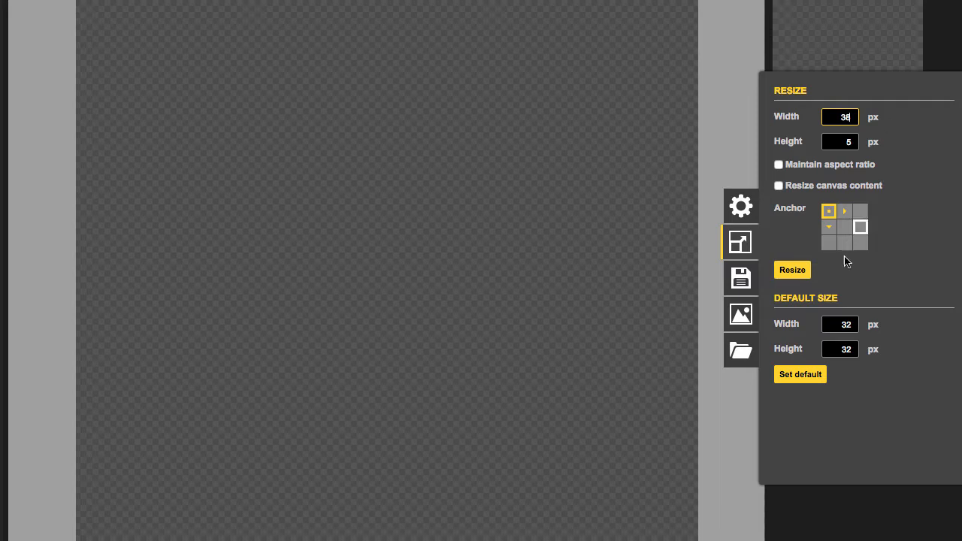
click(798, 272)
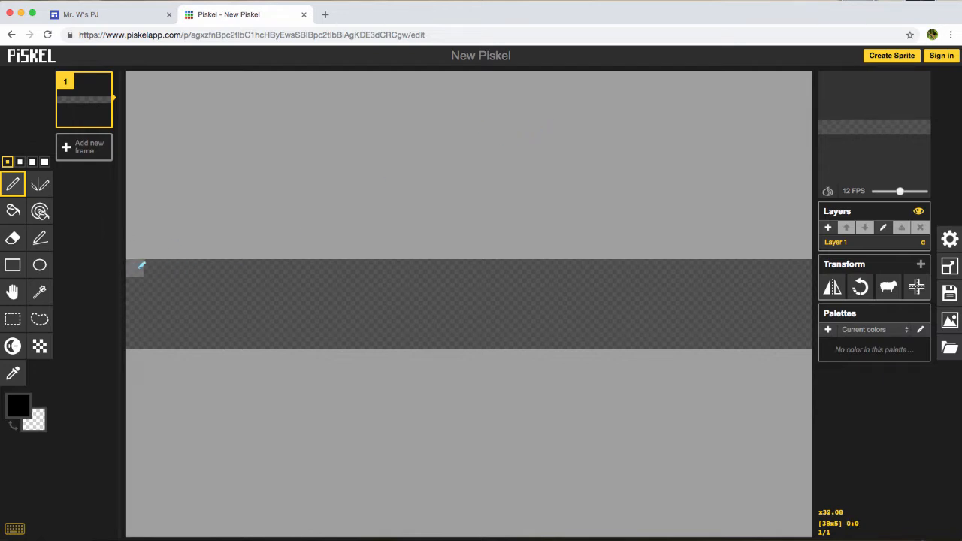
Draw the block letters "Mr. W" in black with the Pen tool, starting at the canvas's left edge and using its full height.
mouse_move(135, 268)
mouse_down()
mouse_move(133, 340)
mouse_move(164, 262)
mouse_move(175, 262)
mouse_move(178, 338)
mouse_up()
click(188, 267)
drag(212, 261, 215, 348)
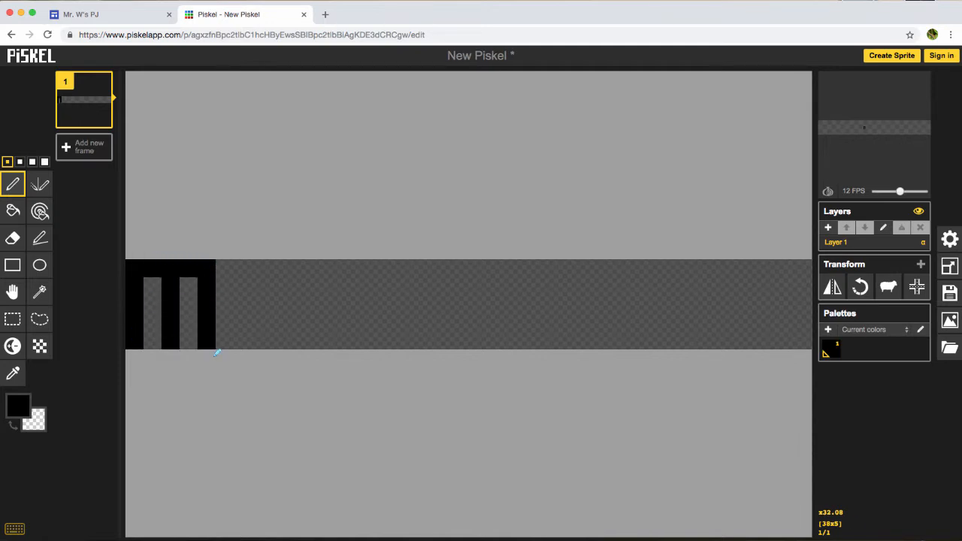
mouse_move(243, 303)
mouse_down()
mouse_move(250, 351)
mouse_move(254, 312)
mouse_move(289, 305)
mouse_up()
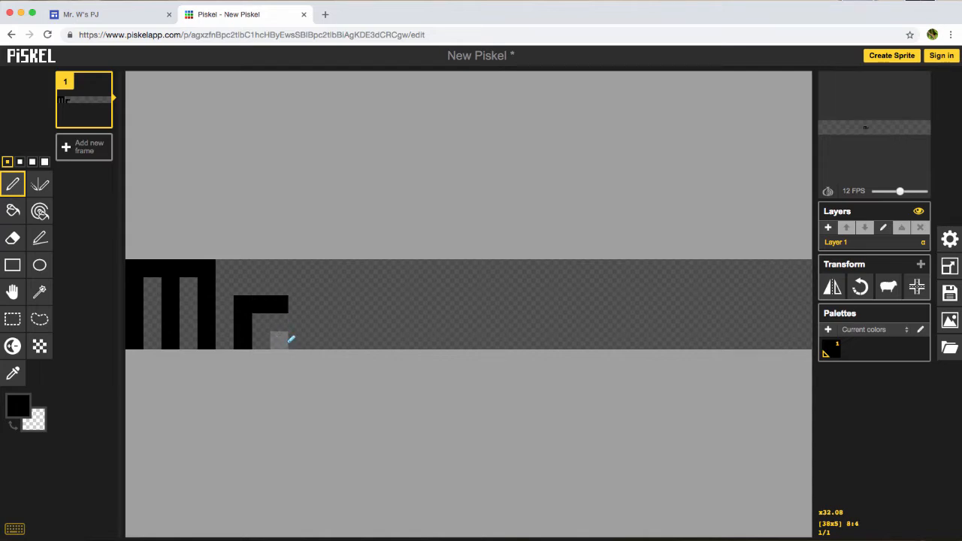
click(279, 340)
mouse_move(334, 265)
mouse_down()
mouse_move(333, 336)
mouse_move(361, 341)
mouse_move(369, 311)
mouse_move(381, 335)
mouse_move(403, 336)
mouse_move(407, 264)
mouse_up()
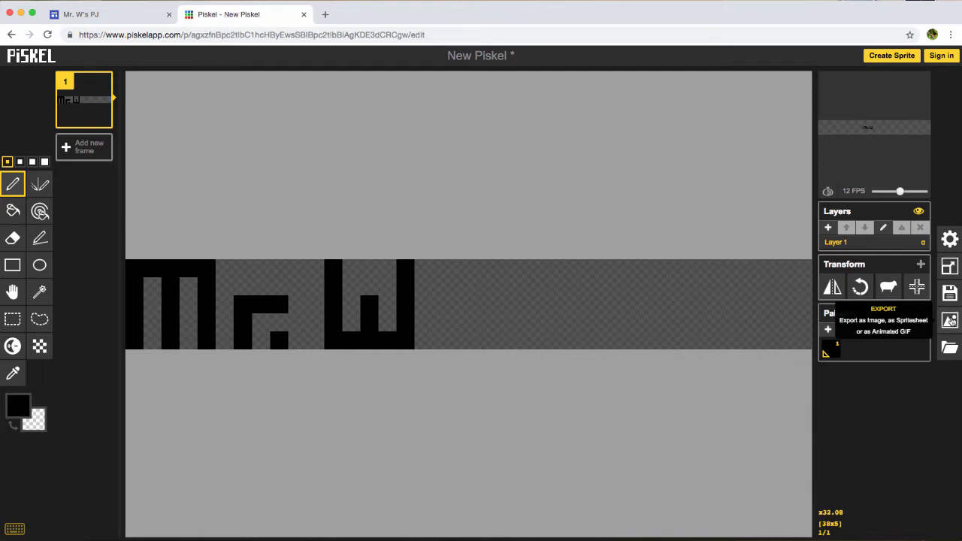
Show the sprite's export options for downloading it as an animated GIF.
click(950, 321)
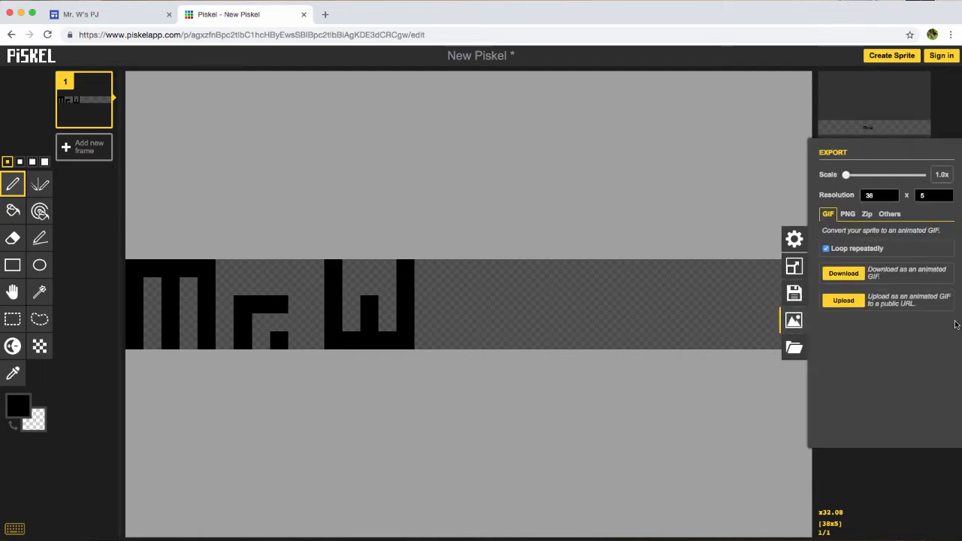
click(842, 275)
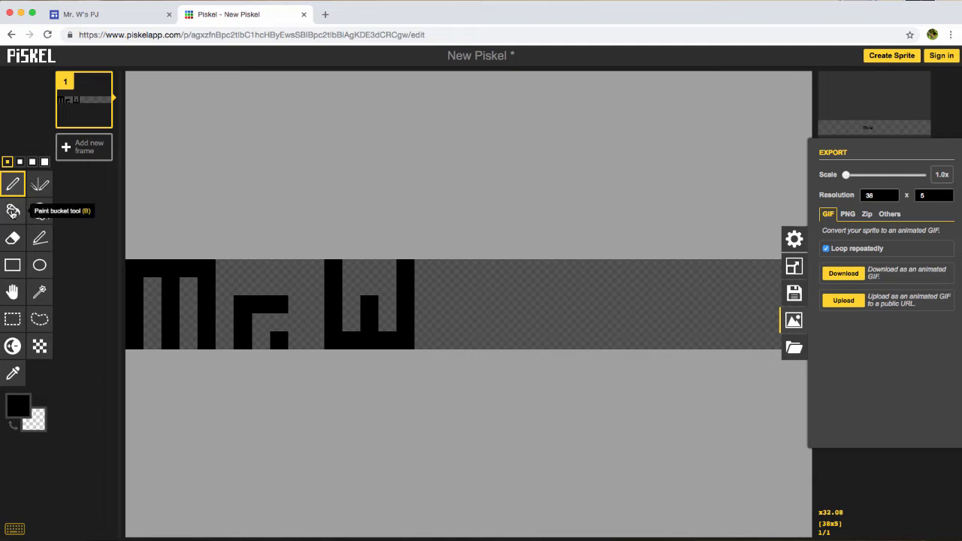
Fill all transparent areas in and around the letters with white (#ffffff) using the Paint bucket tool.
click(13, 212)
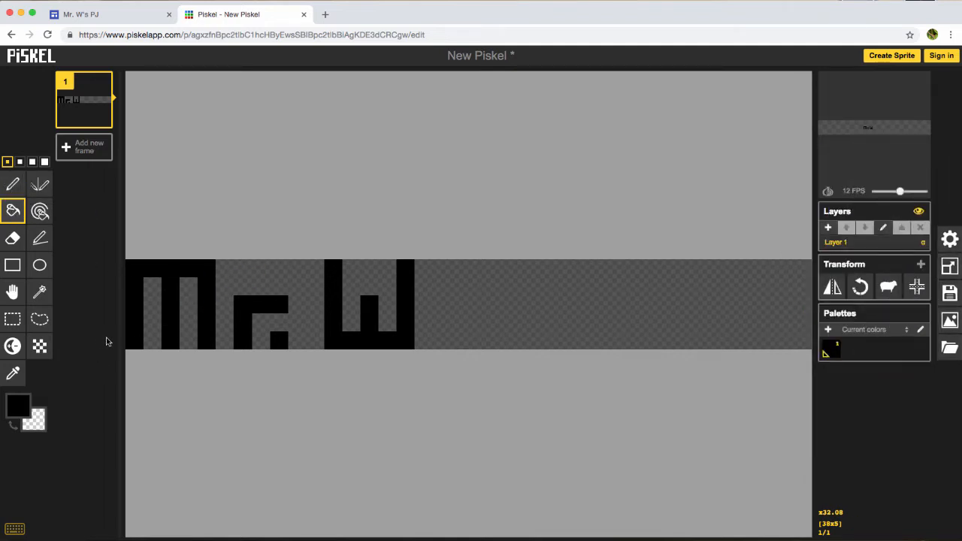
click(19, 406)
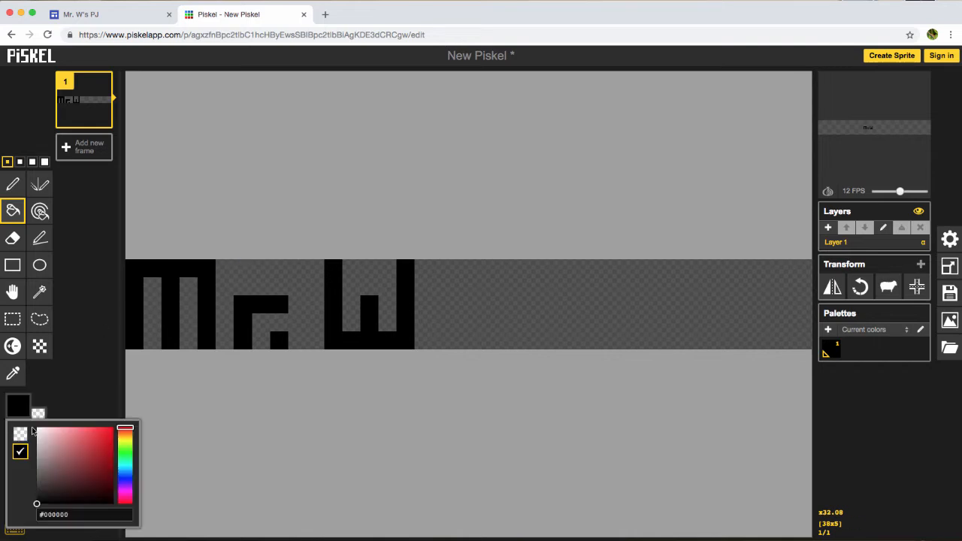
drag(45, 439, 37, 427)
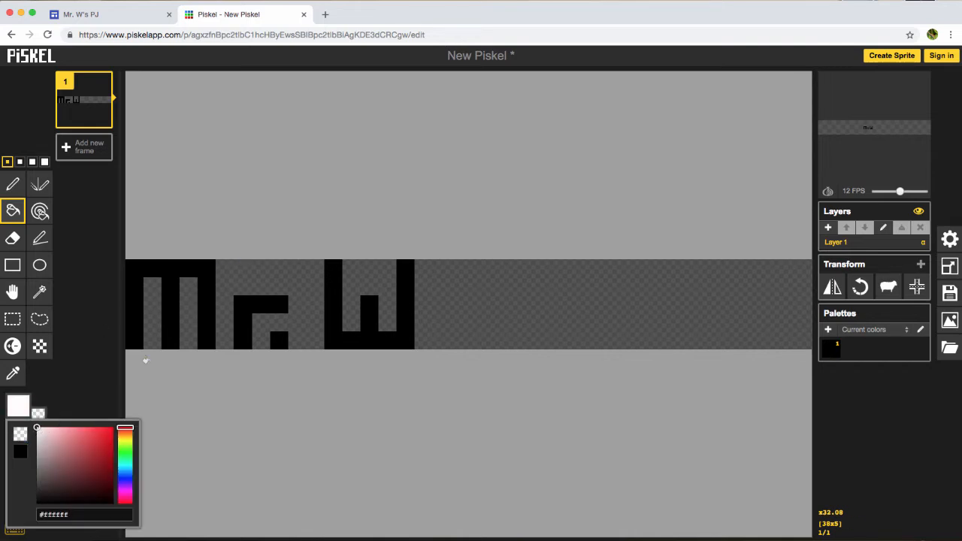
click(187, 297)
click(153, 301)
click(248, 278)
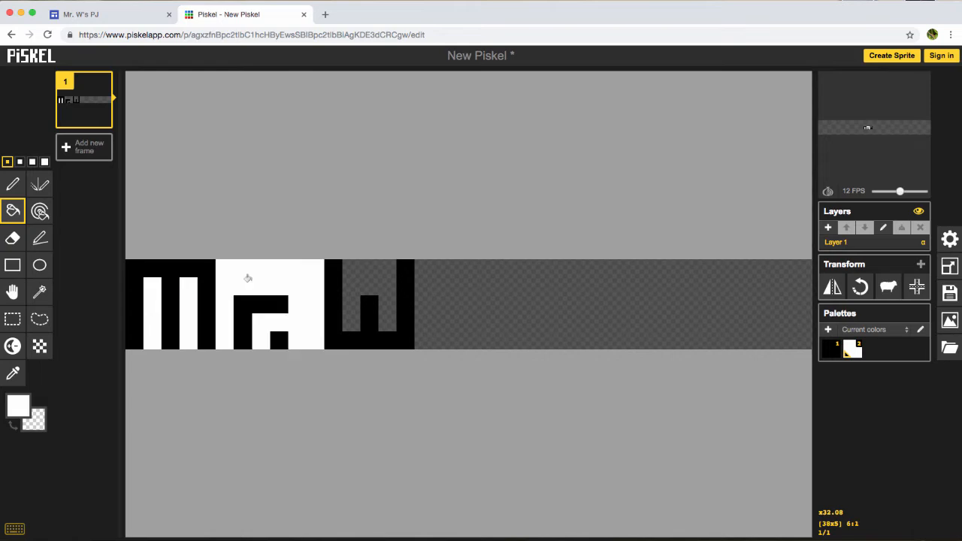
click(357, 284)
click(449, 303)
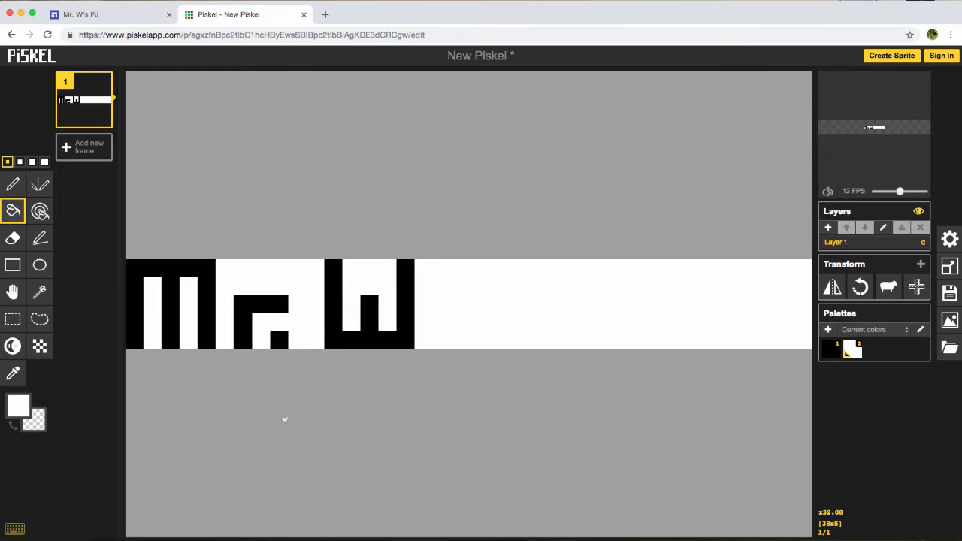
Erase a four-pixel strip above the "r" and the upper four pixels of the M's right stem.
click(13, 186)
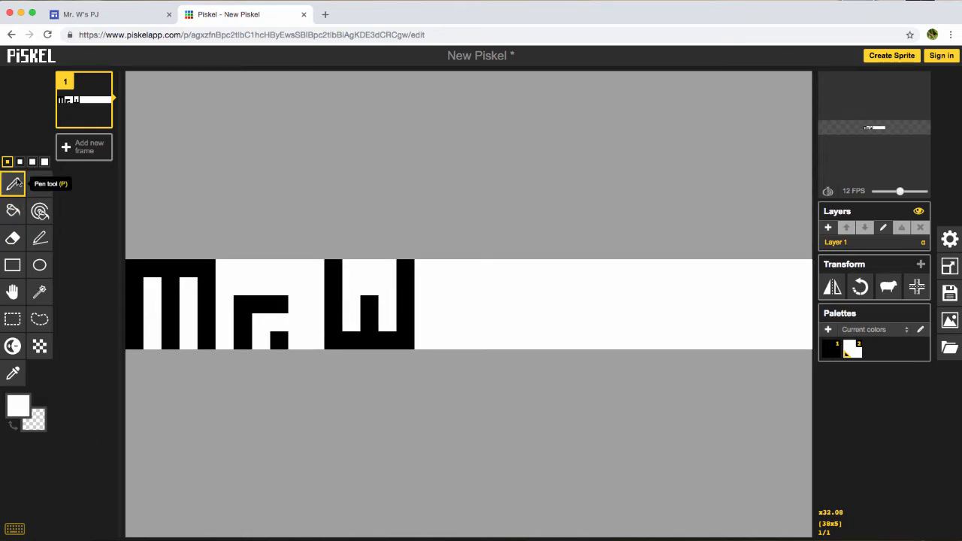
click(12, 211)
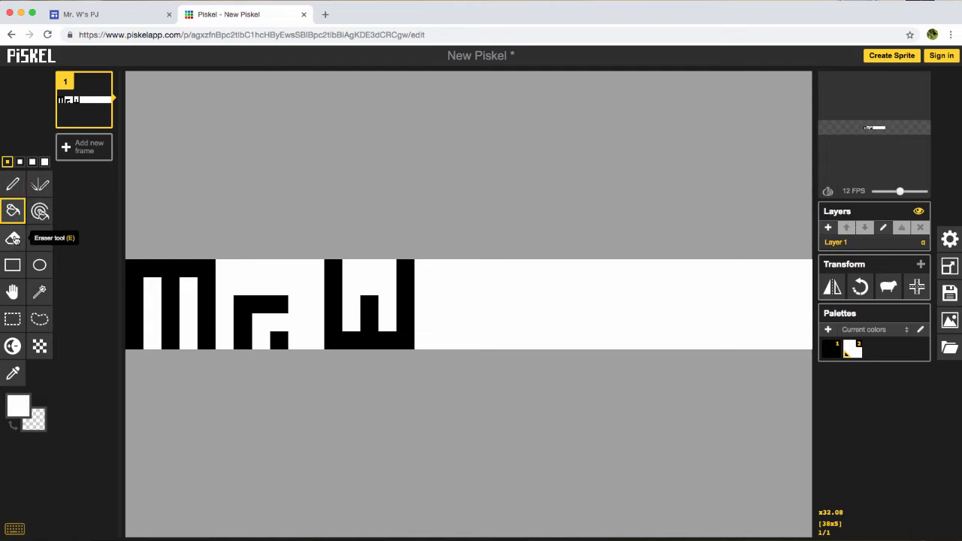
click(13, 239)
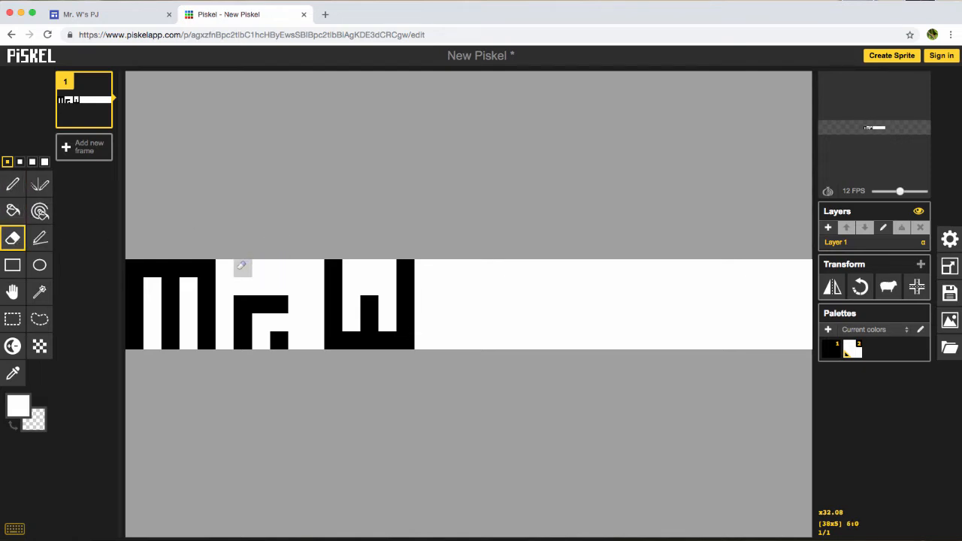
drag(296, 268, 242, 267)
click(298, 268)
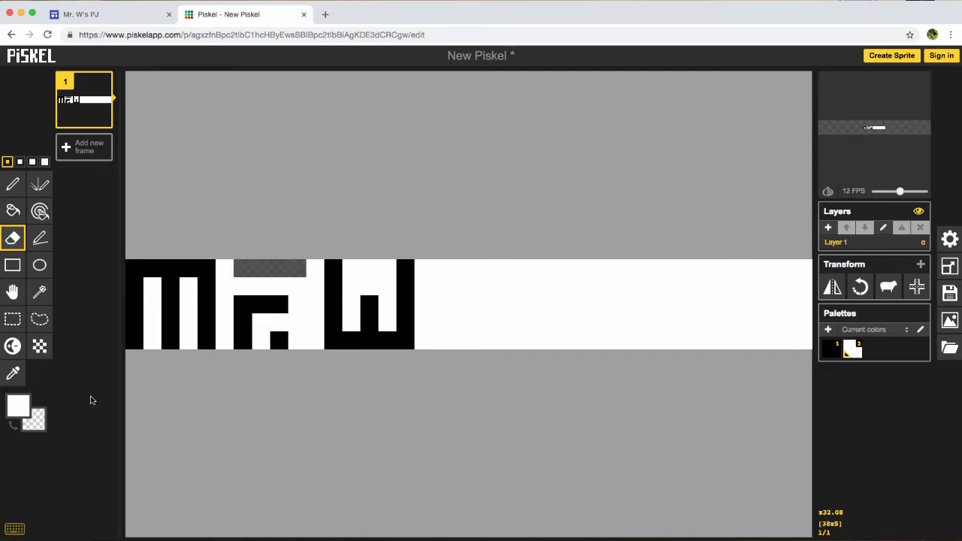
drag(208, 263, 213, 316)
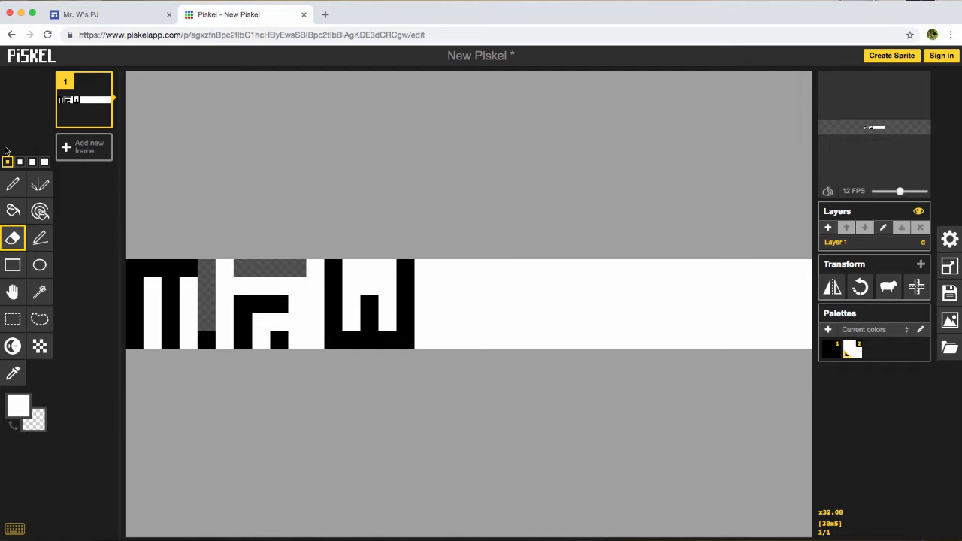
Paint the erased pixels white with the Pen tool and redraw the missing part of the M's right stem in black.
click(13, 185)
mouse_move(209, 321)
mouse_down()
mouse_move(207, 265)
mouse_move(303, 260)
mouse_up()
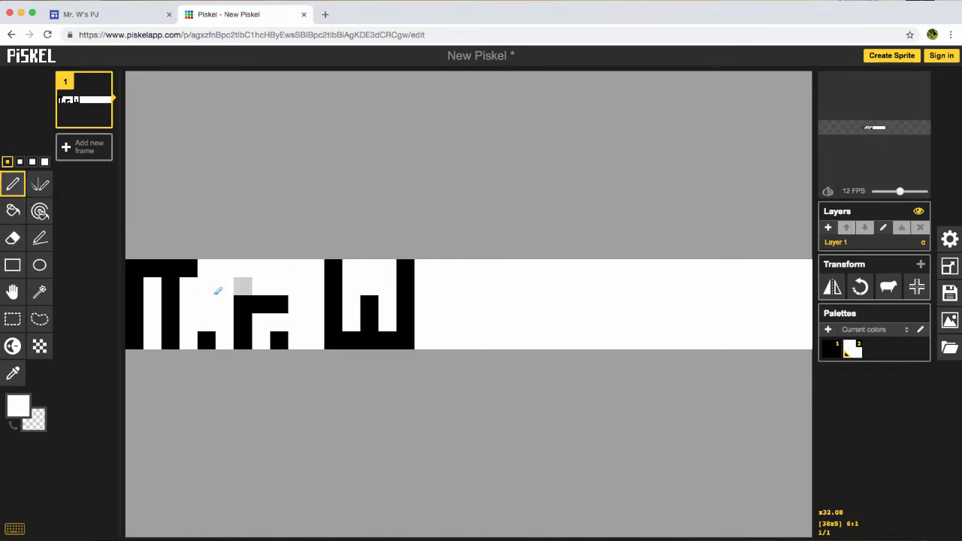
click(19, 405)
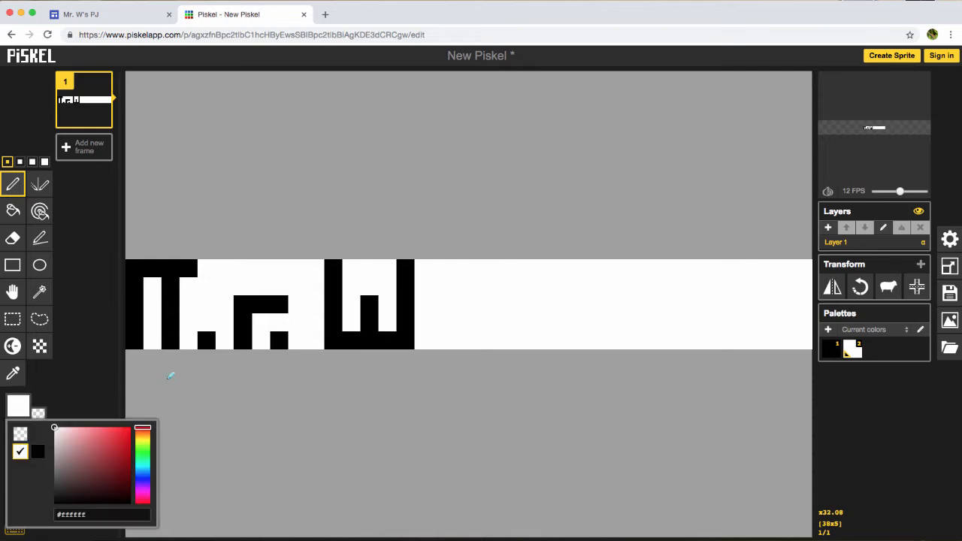
click(38, 451)
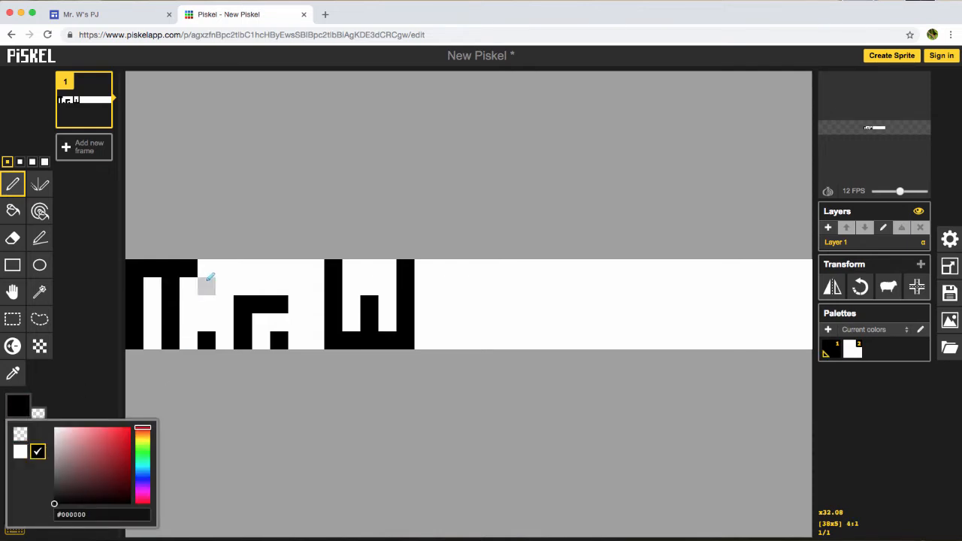
click(207, 268)
drag(208, 301, 208, 324)
key(c)
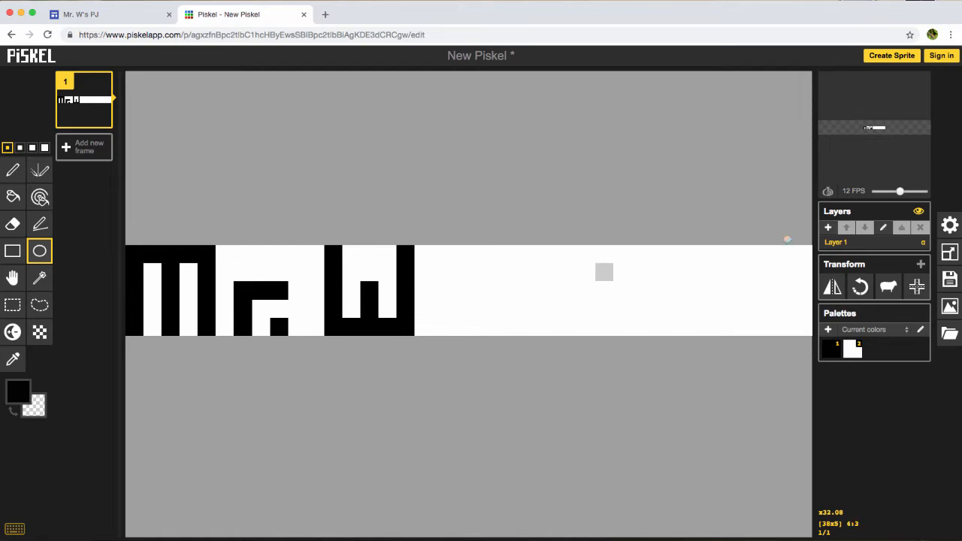
Enable the pixel grid on the canvas and close the settings.
click(951, 227)
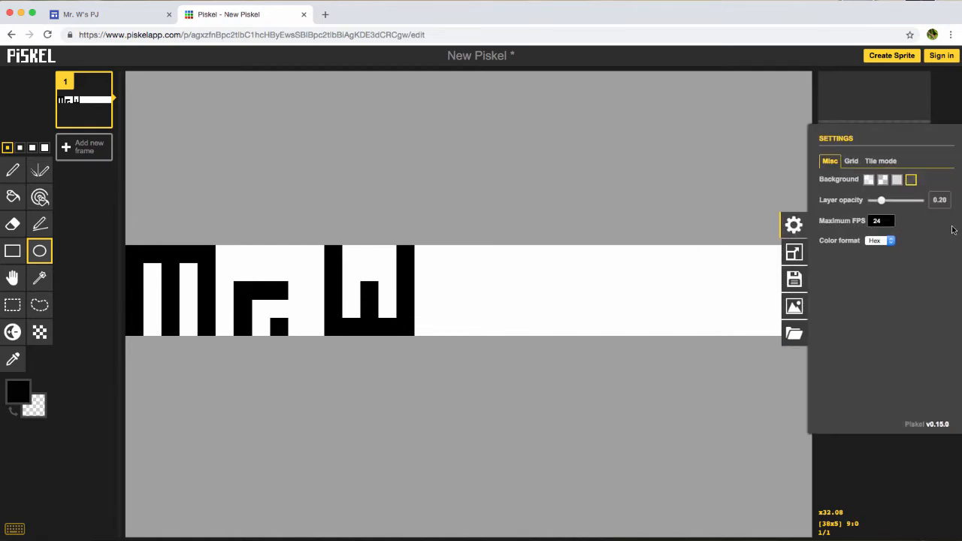
click(852, 162)
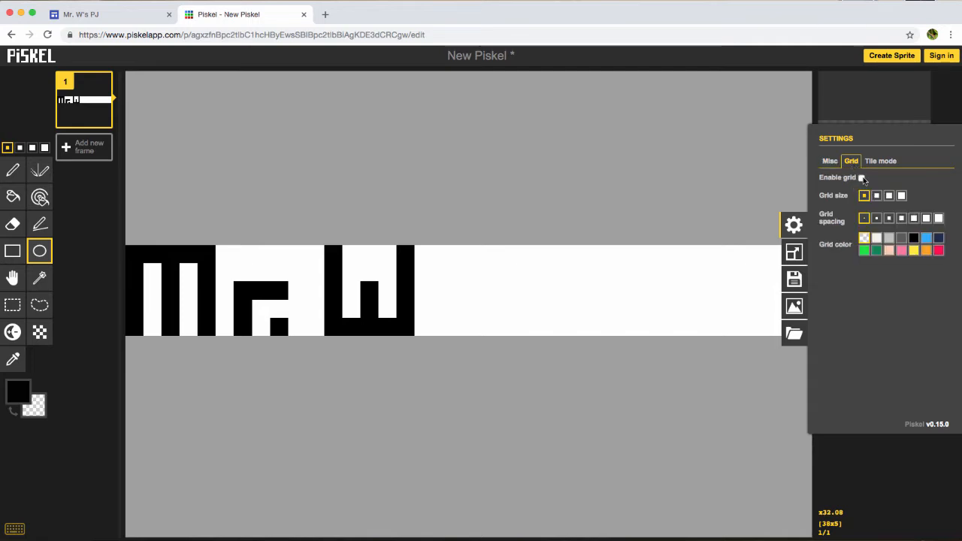
click(861, 178)
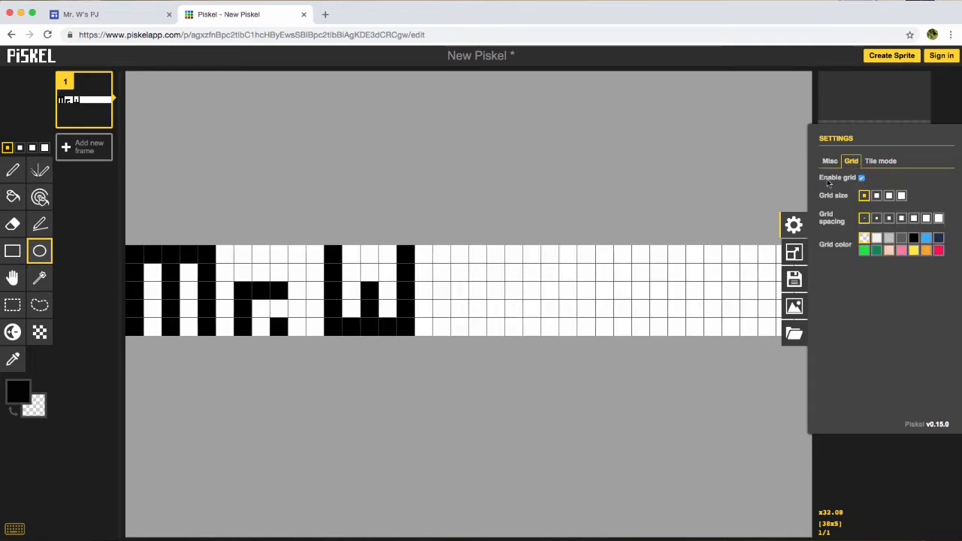
click(794, 224)
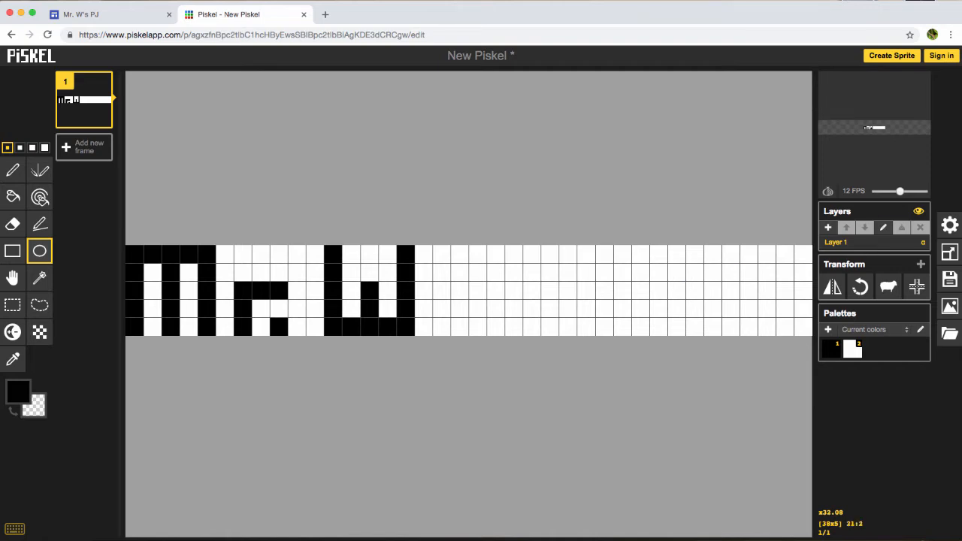
Turn the canvas's pixel grid back off and close the settings.
click(950, 225)
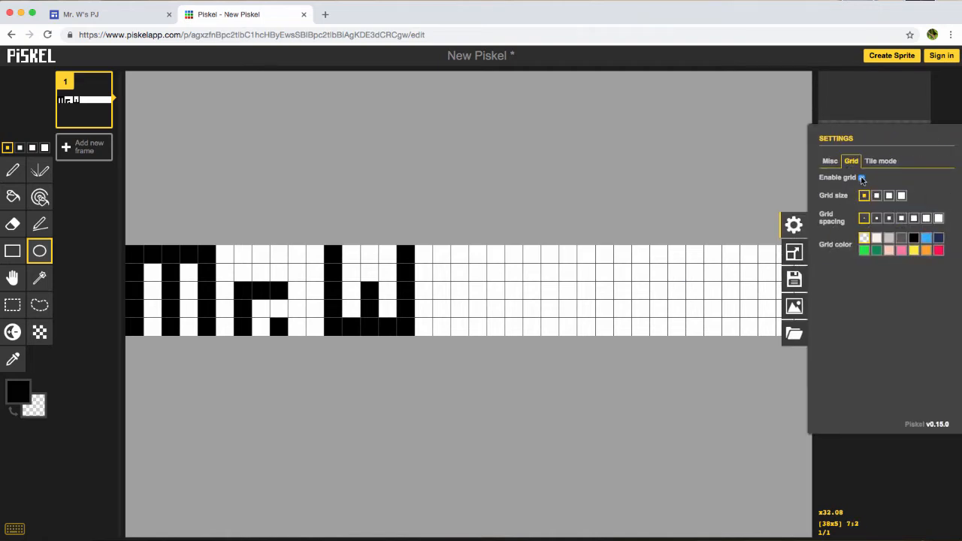
click(862, 178)
click(794, 225)
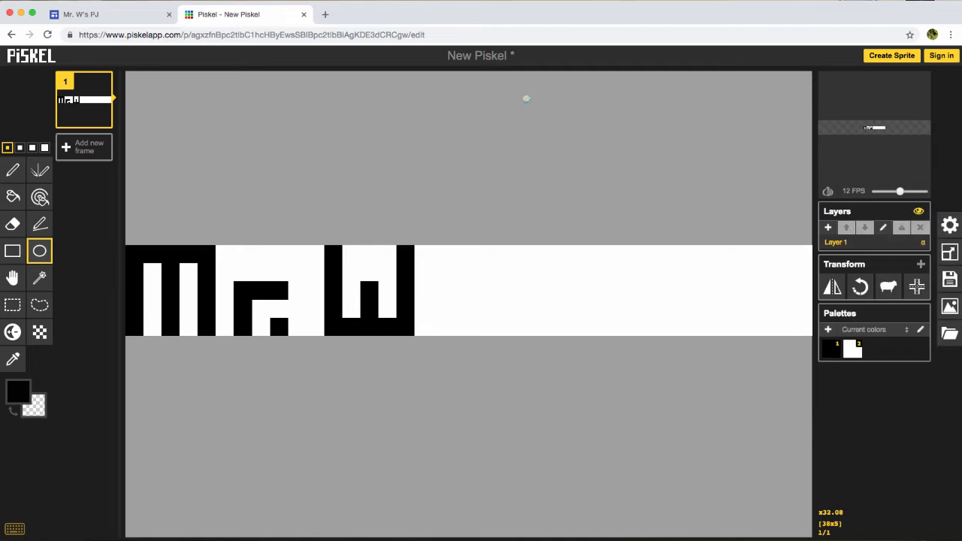
Set the canvas height to 6 px, keeping the width at 38 px, and apply the resize.
key(p)
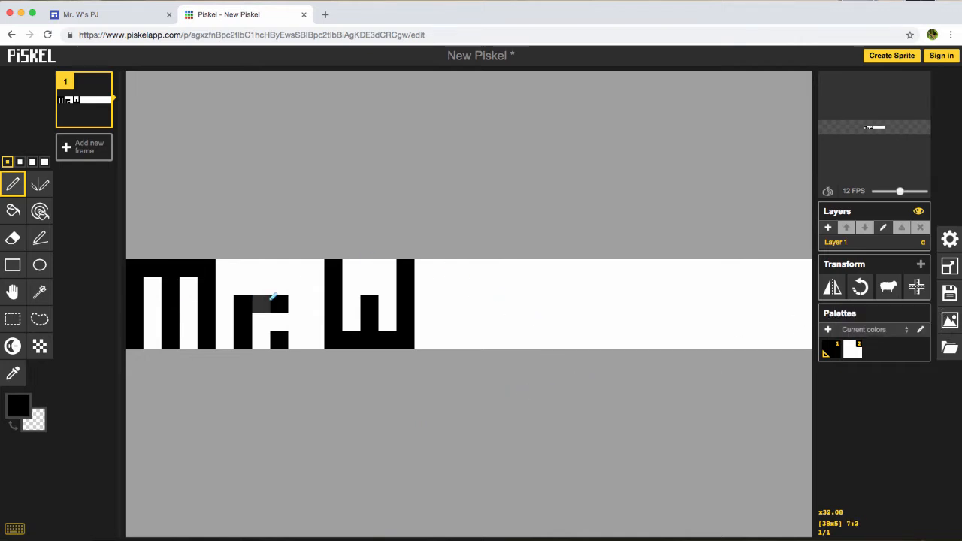
click(950, 267)
click(876, 191)
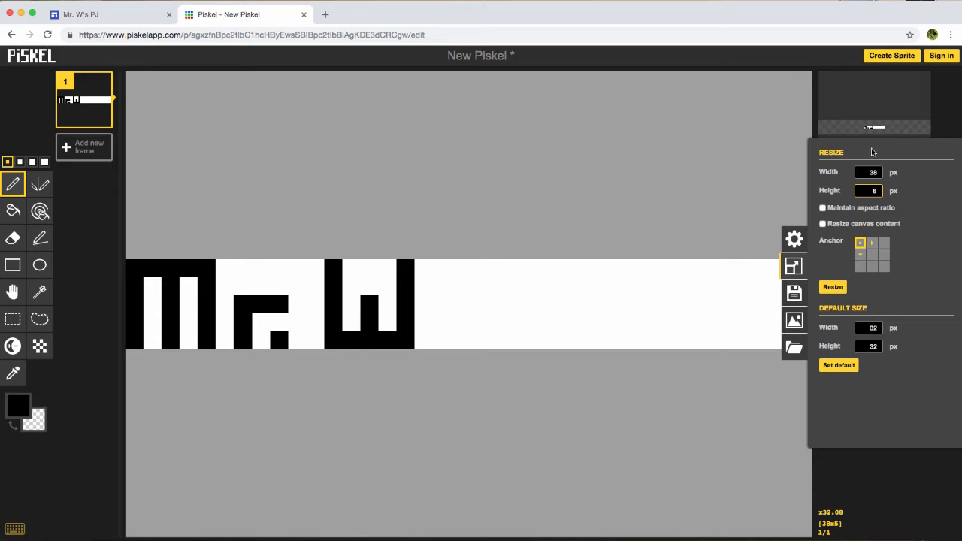
click(831, 287)
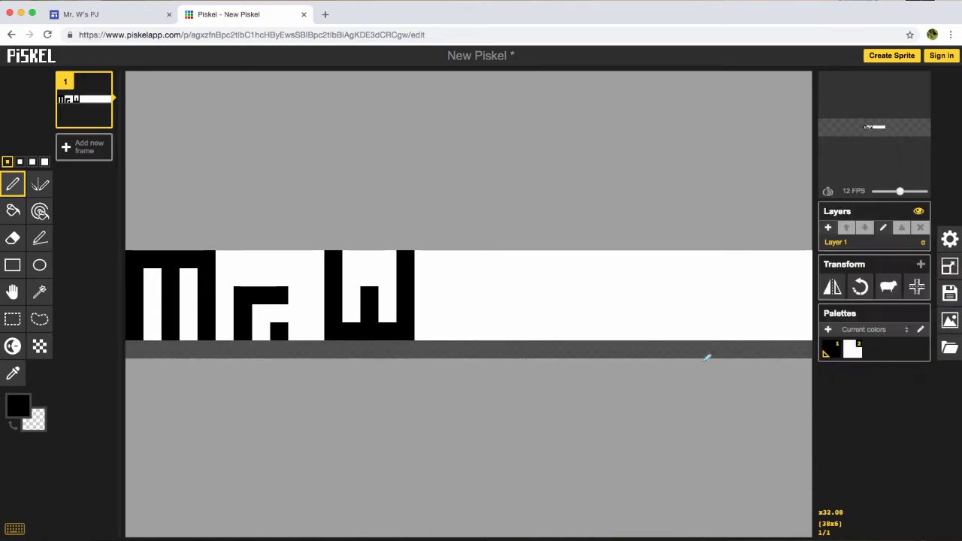
Fill the transparent bottom row of the canvas with white using the Paint bucket tool.
click(14, 212)
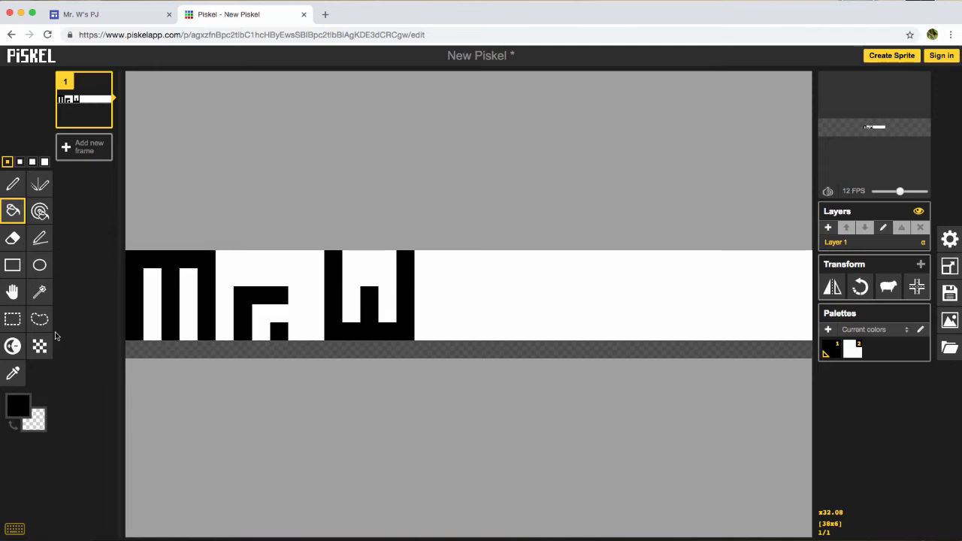
click(18, 406)
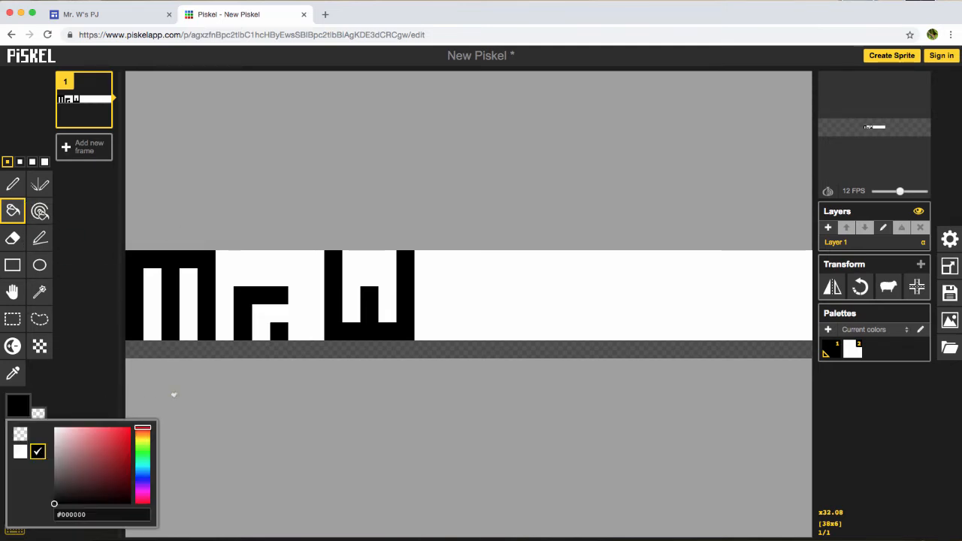
click(243, 348)
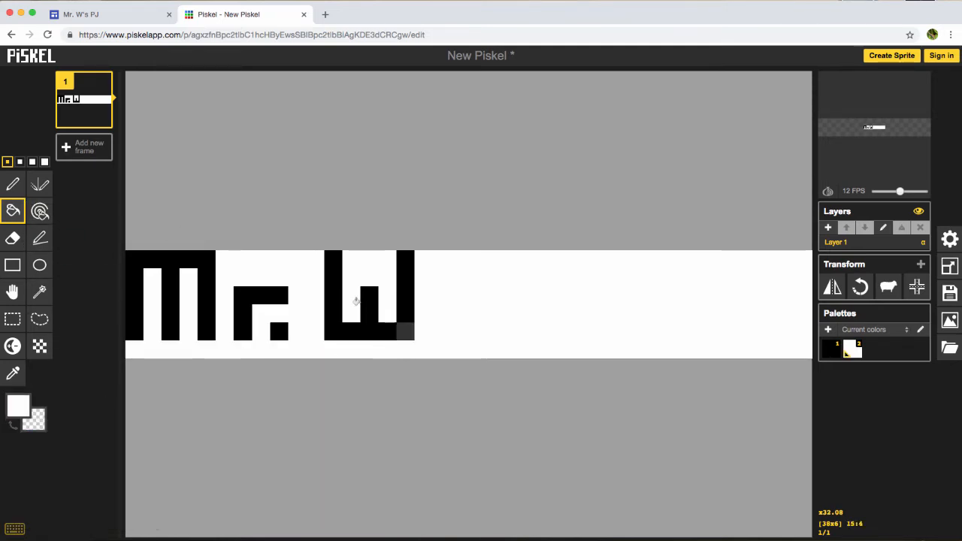
With the Pen in near-black #070707, extend the M's three stems, the r's stem and the period down into the bottom row.
click(13, 185)
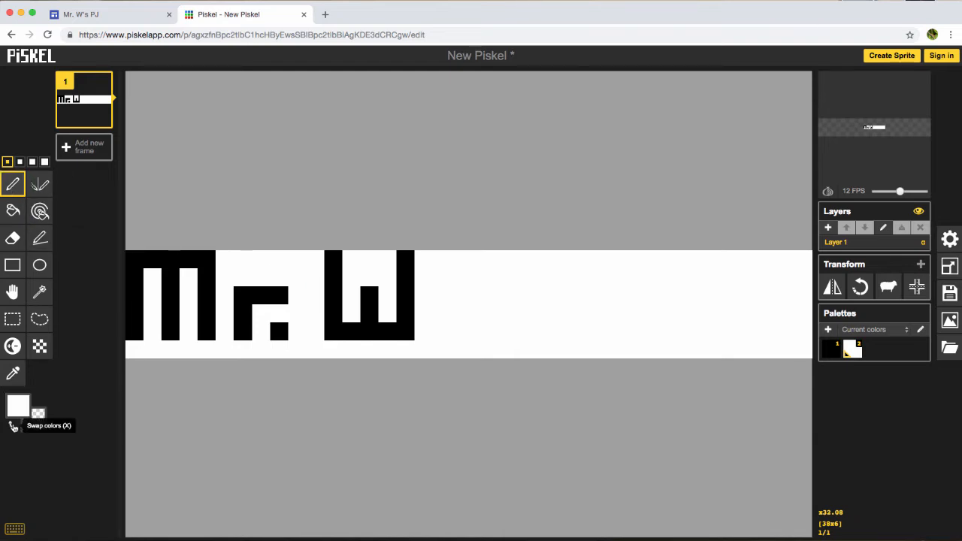
click(18, 406)
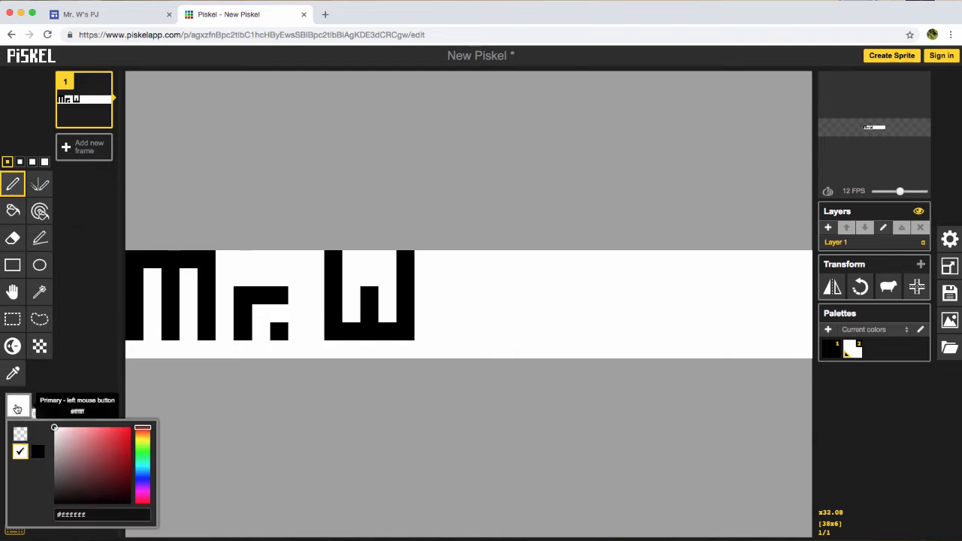
click(60, 500)
click(134, 350)
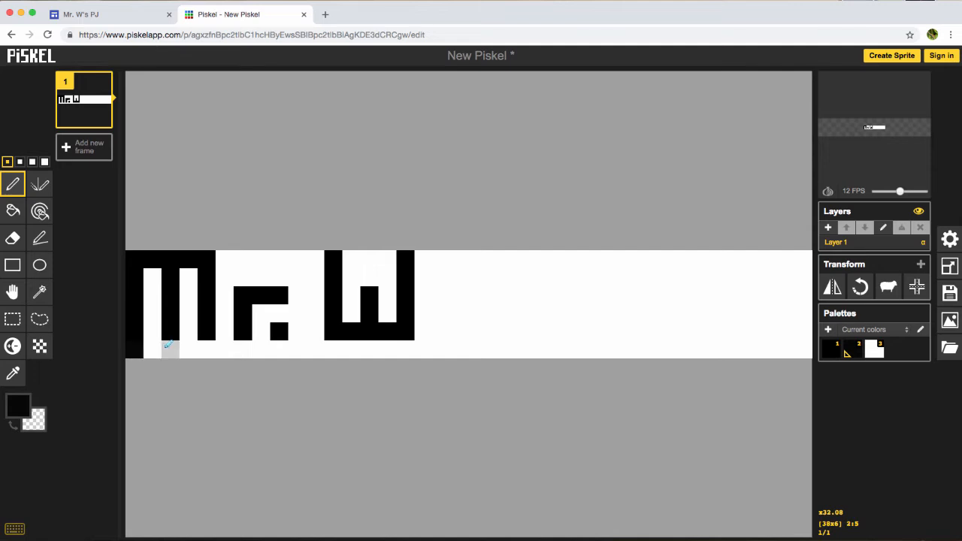
click(170, 350)
click(206, 350)
click(242, 350)
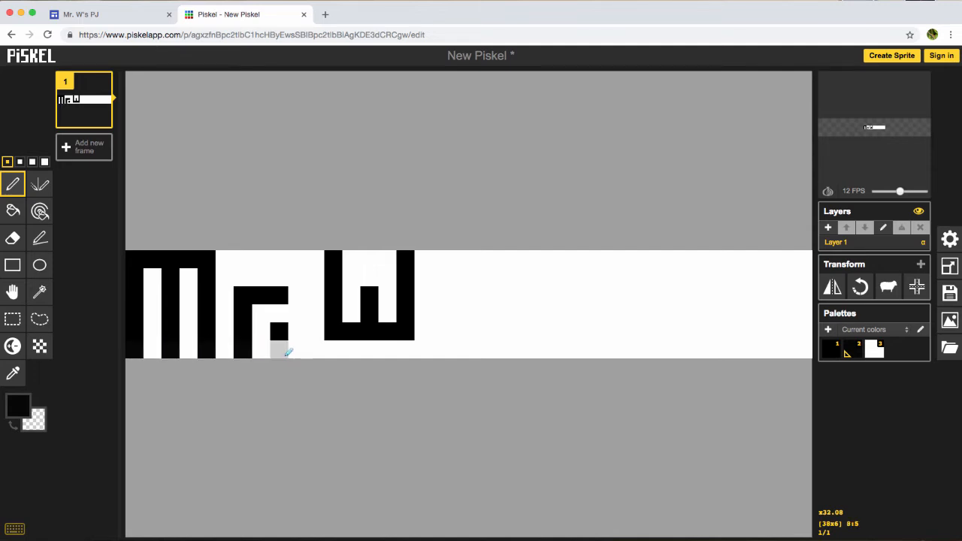
click(284, 352)
Paint over the period's upper pixel and the r's top arm in near-white #f7f7f7.
click(18, 406)
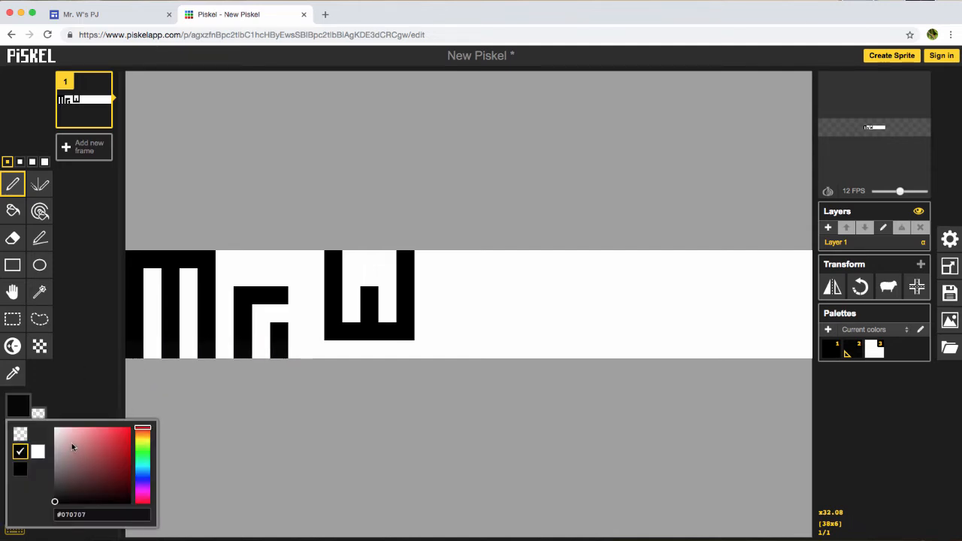
drag(72, 447, 56, 434)
click(279, 331)
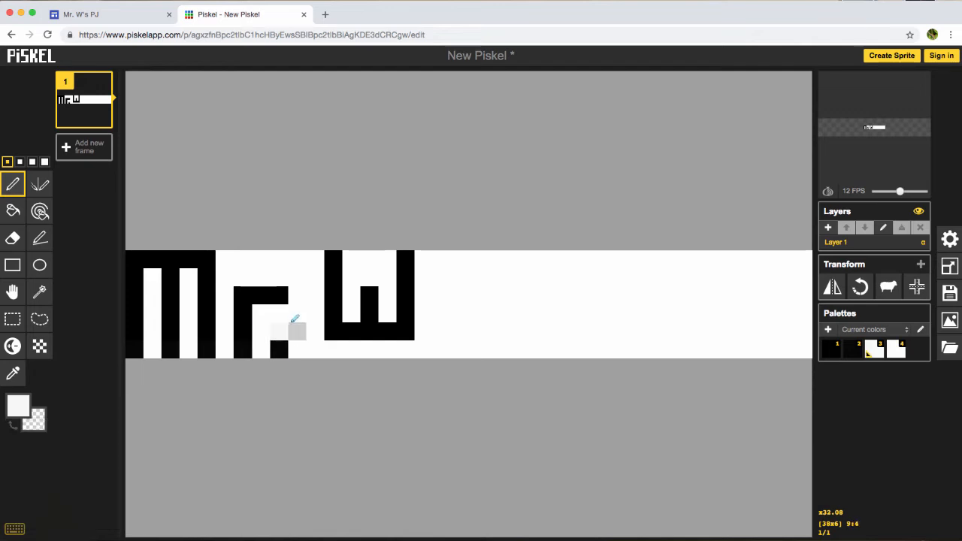
mouse_move(279, 312)
mouse_down()
mouse_move(264, 293)
mouse_move(245, 293)
mouse_move(284, 296)
mouse_up()
Redraw the r's arm one row lower in black #000000.
click(19, 406)
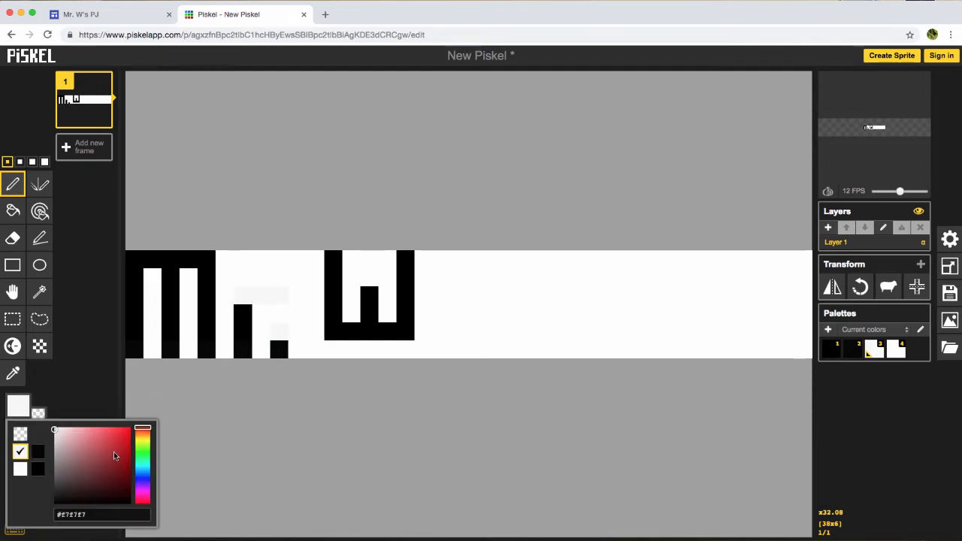
click(38, 469)
drag(260, 313, 279, 313)
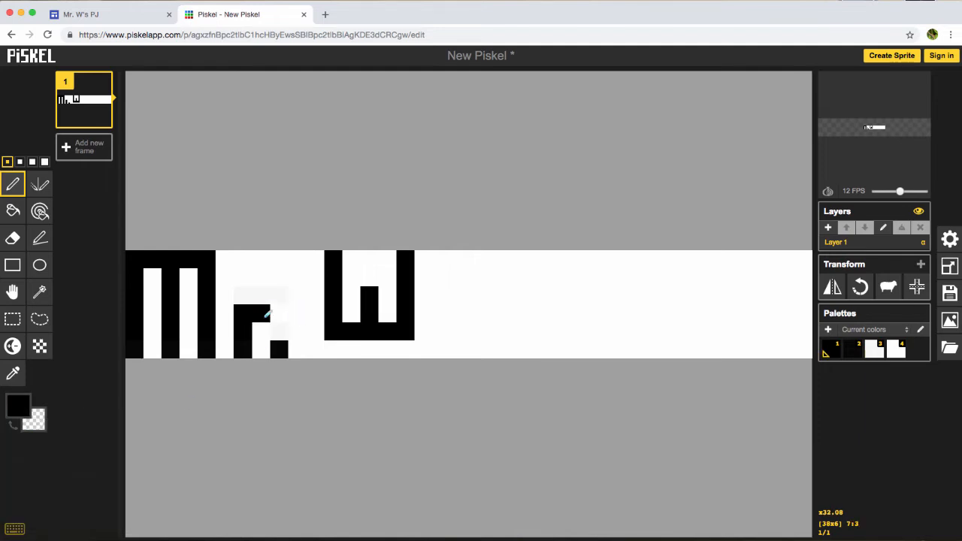
Lower the W's base by one row in black, then whiten its two inner gap pixels and the middle stem's top pixel.
mouse_move(354, 350)
mouse_down()
mouse_move(328, 350)
mouse_move(398, 345)
mouse_up()
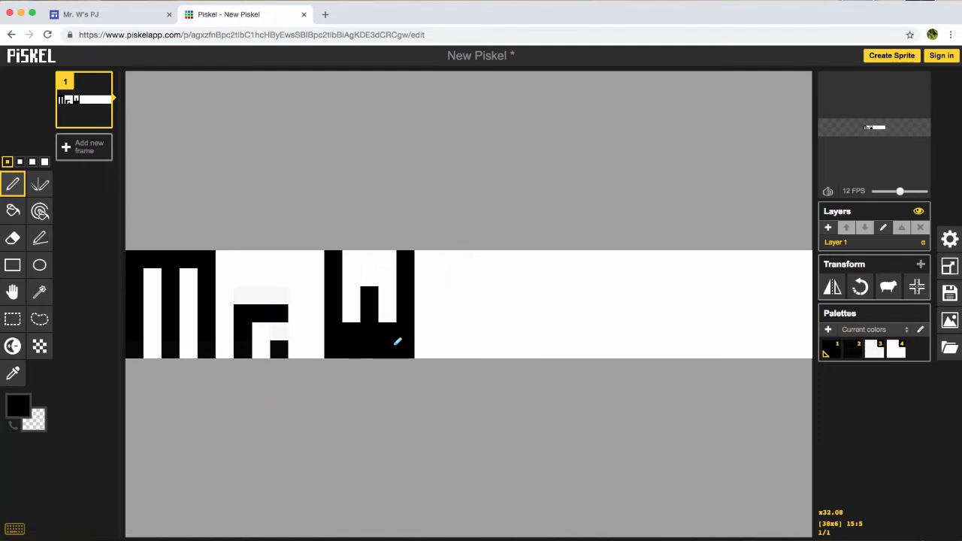
click(16, 402)
click(19, 469)
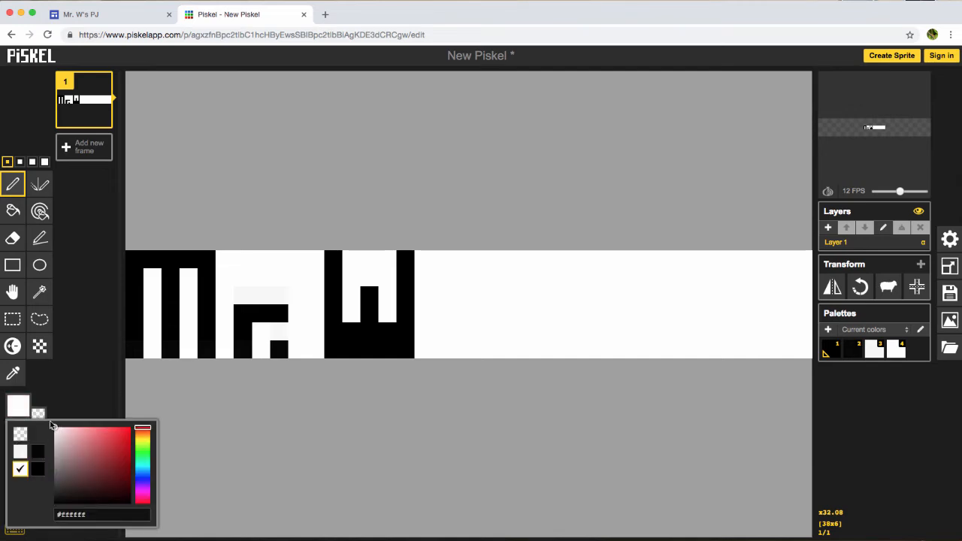
click(350, 330)
click(387, 331)
click(369, 296)
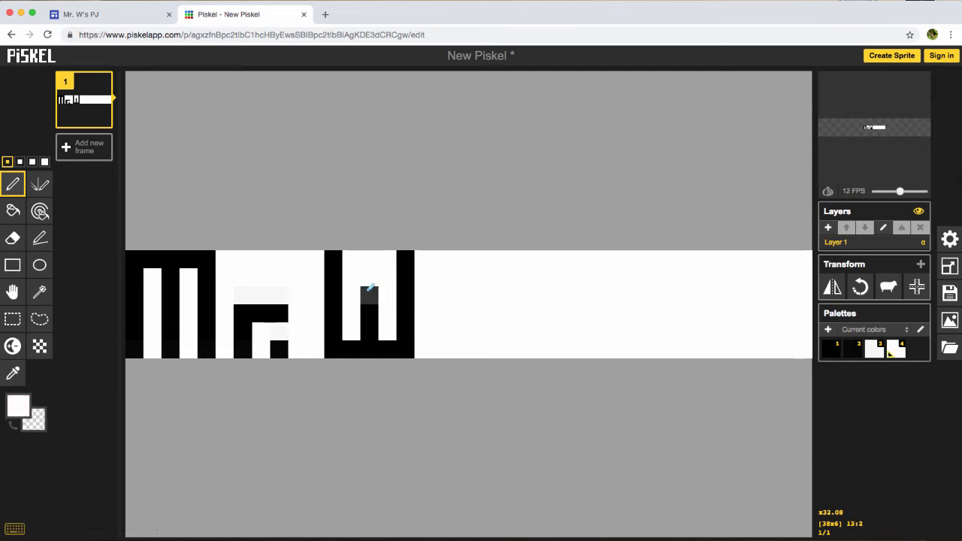
Repaint the top pixel of the W's middle stem in black #000000.
click(18, 405)
click(37, 469)
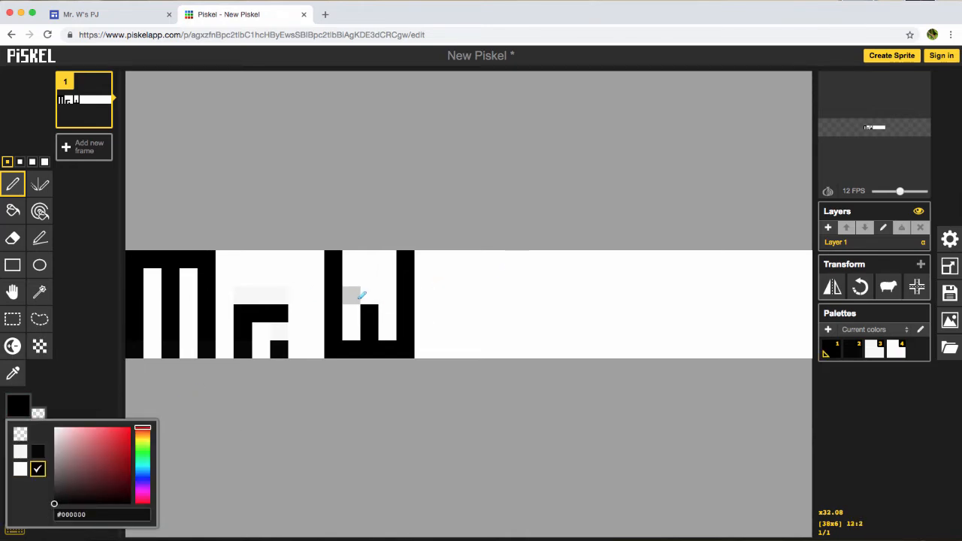
click(364, 295)
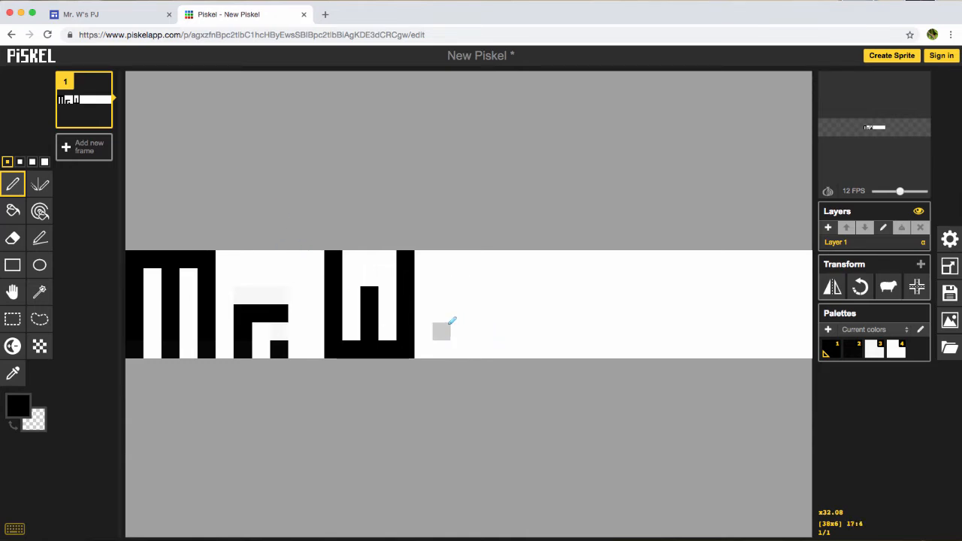
Draw a lowercase e and g in black after the W, each 3 px wide and 5 px tall.
drag(447, 324, 473, 313)
key(ctrl+z)
mouse_move(442, 313)
mouse_down()
mouse_move(442, 342)
mouse_move(489, 345)
mouse_move(455, 314)
mouse_move(486, 311)
mouse_move(487, 285)
mouse_move(473, 276)
mouse_move(440, 297)
mouse_up()
mouse_move(540, 277)
mouse_down()
mouse_move(517, 273)
mouse_move(513, 309)
mouse_move(544, 312)
mouse_move(554, 283)
mouse_move(551, 344)
mouse_move(518, 342)
mouse_up()
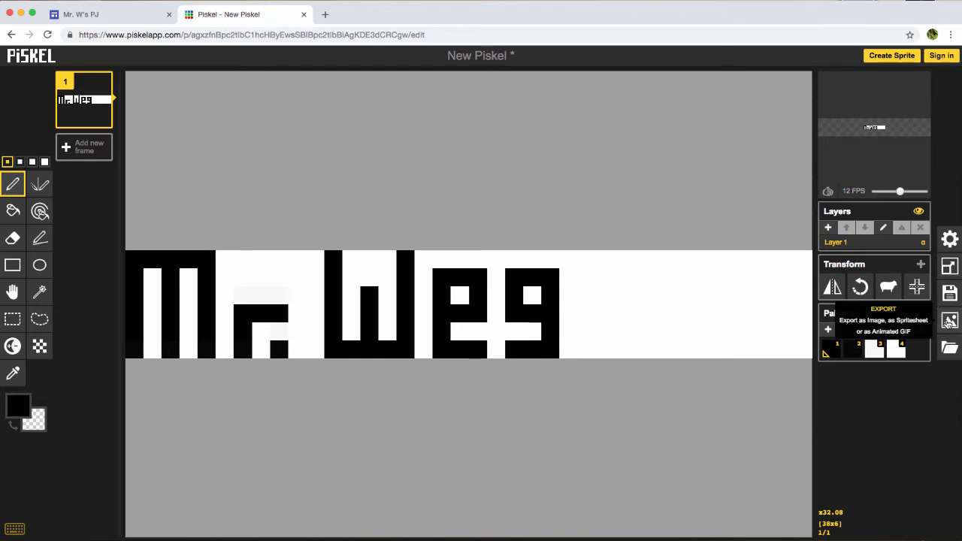
Export the sprite as an animated GIF at 1.0x scale and open the Downloads folder to check the file.
click(948, 323)
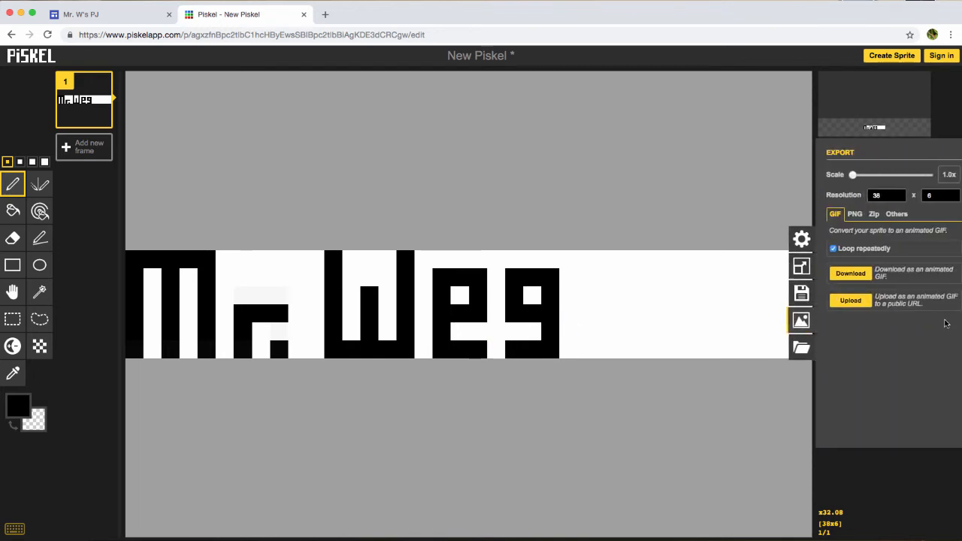
click(844, 275)
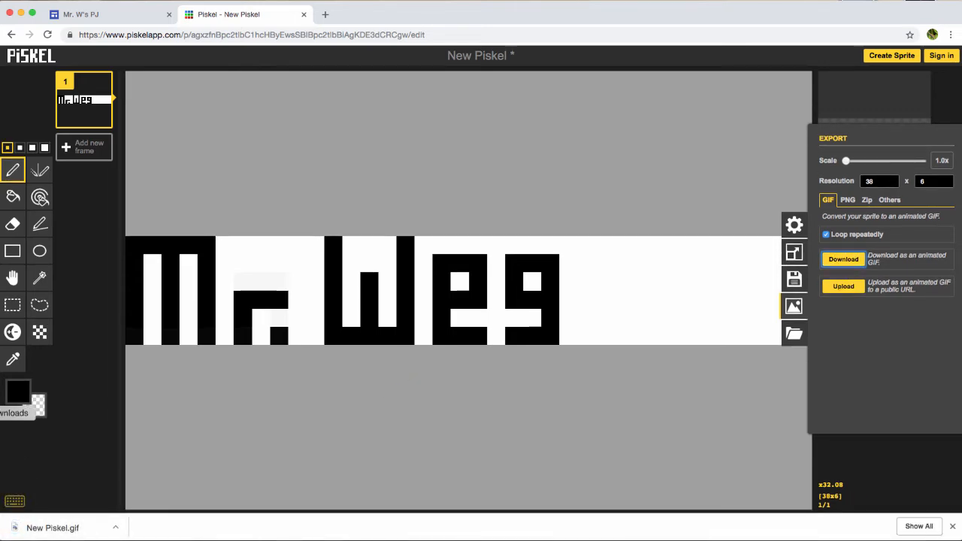
click(9, 413)
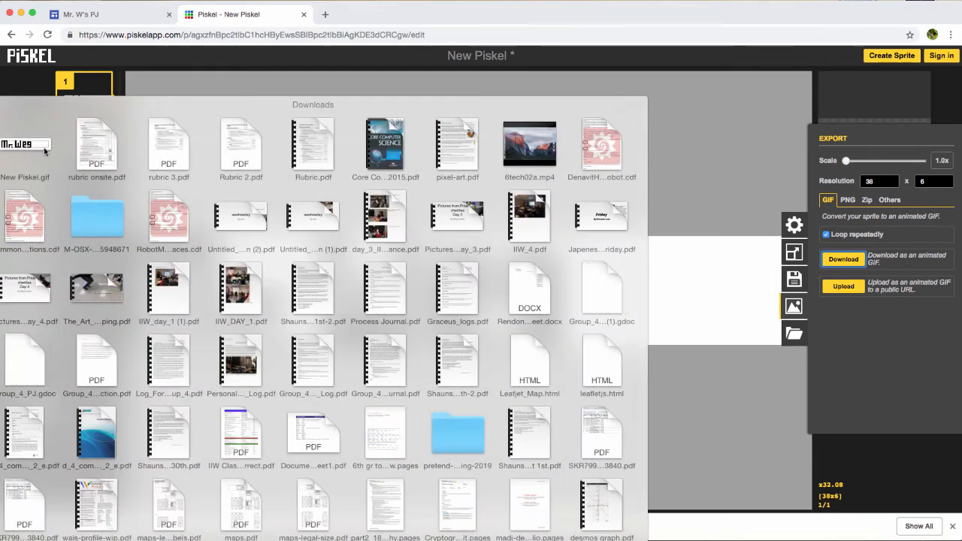
Switch to the Google Sites page and upload New Piskel.gif from Downloads as an image.
click(89, 18)
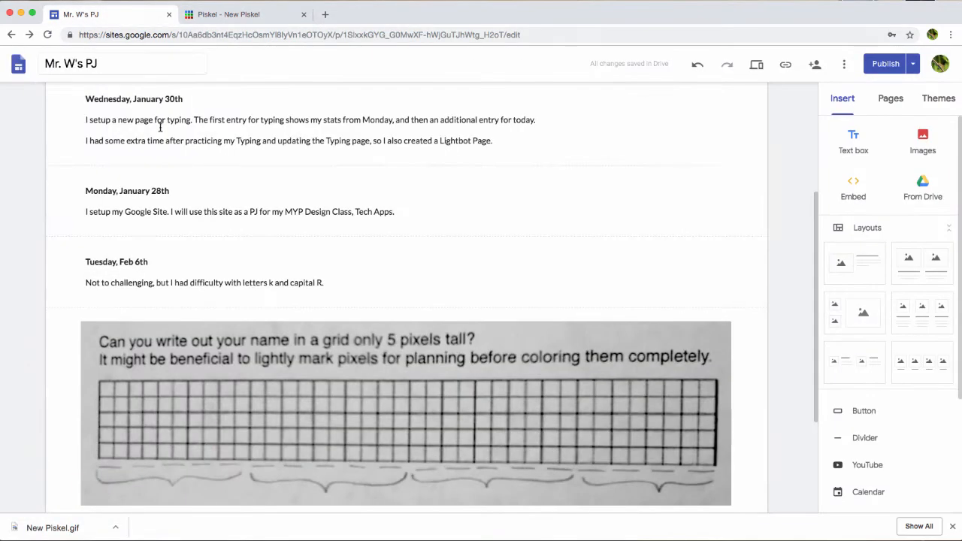
click(917, 143)
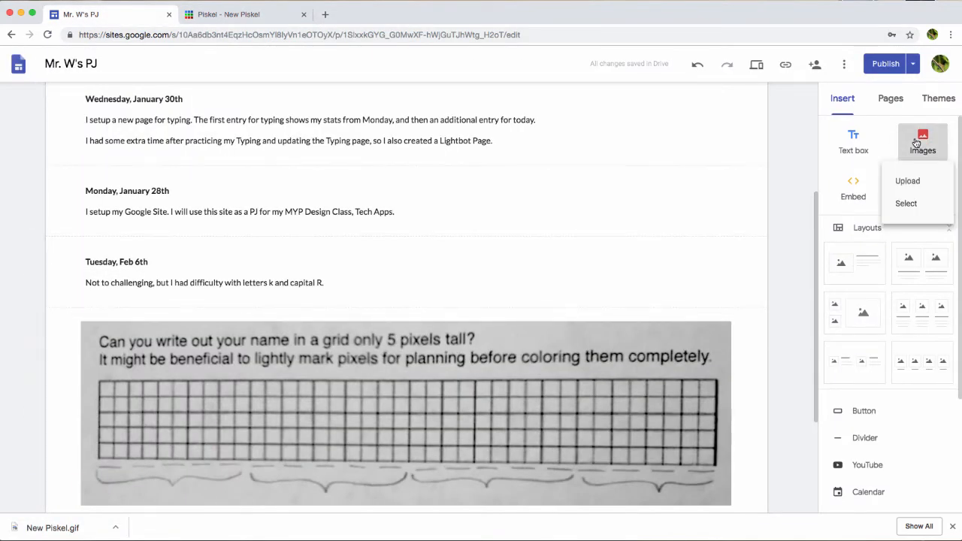
click(914, 179)
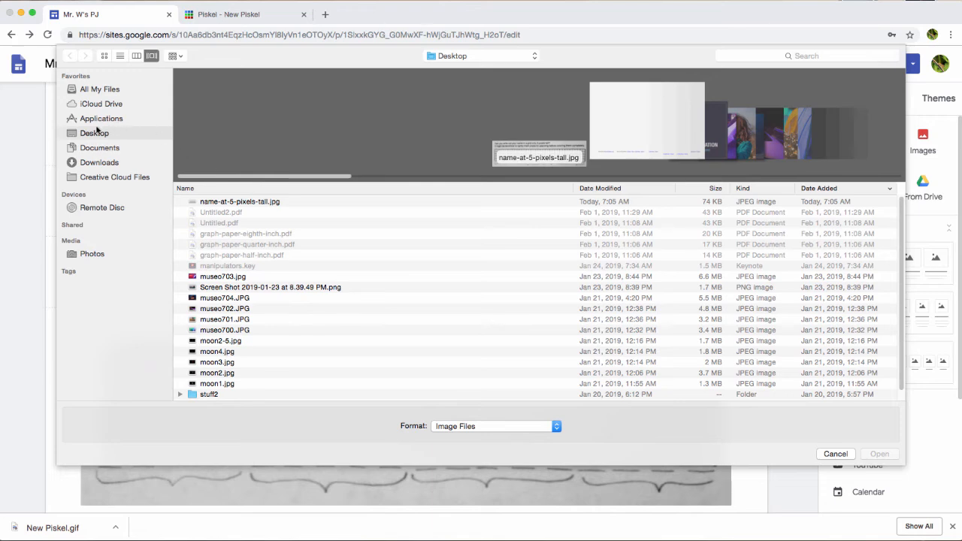
click(94, 164)
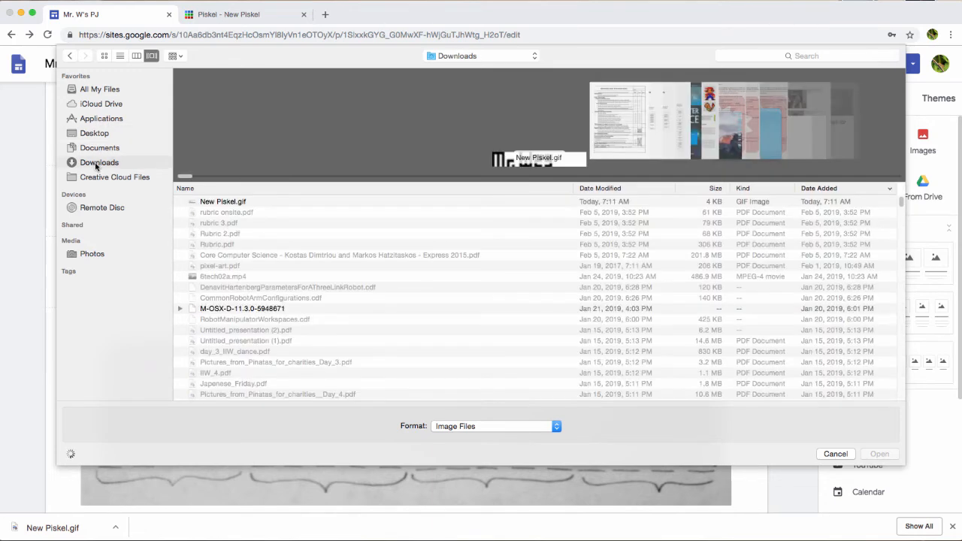
click(224, 203)
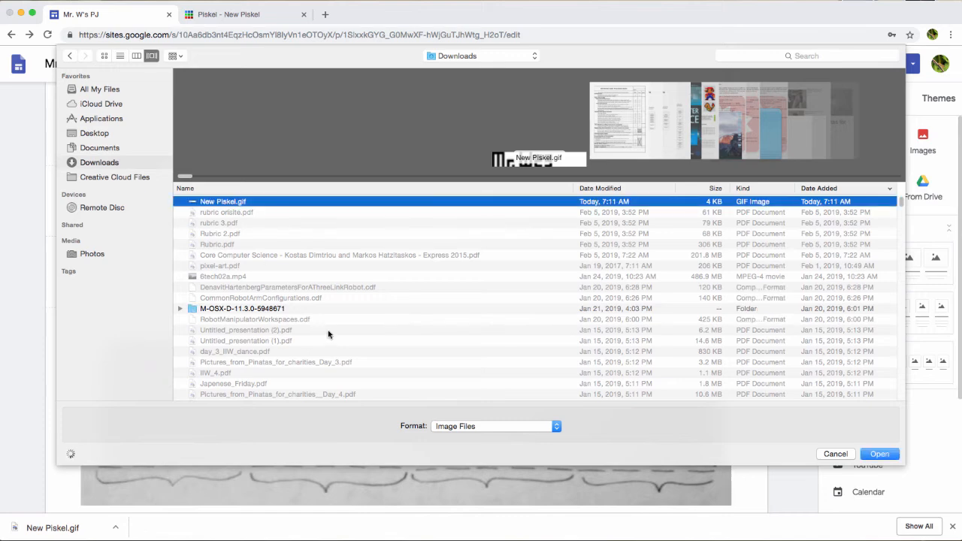
click(881, 456)
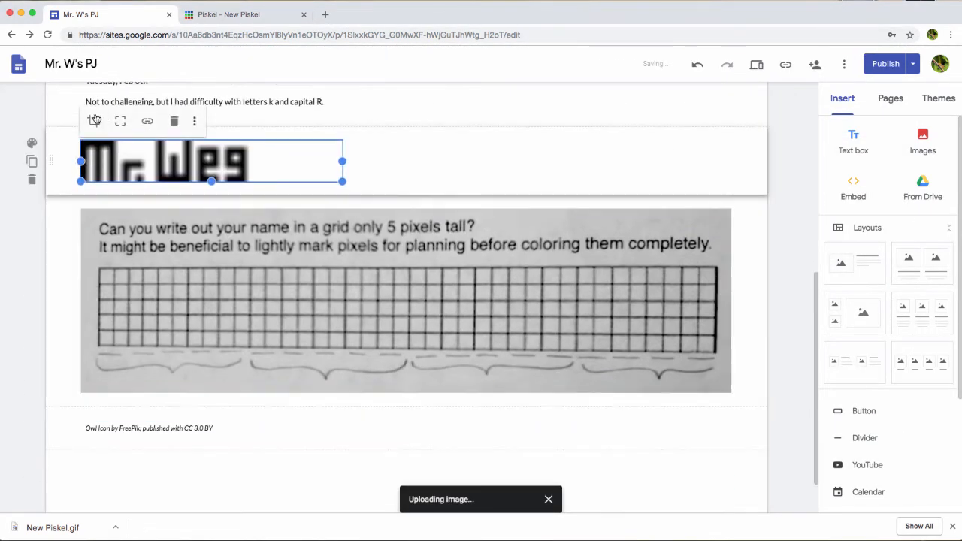
Move the inserted banner's section below the grid picture, then delete that section.
click(89, 166)
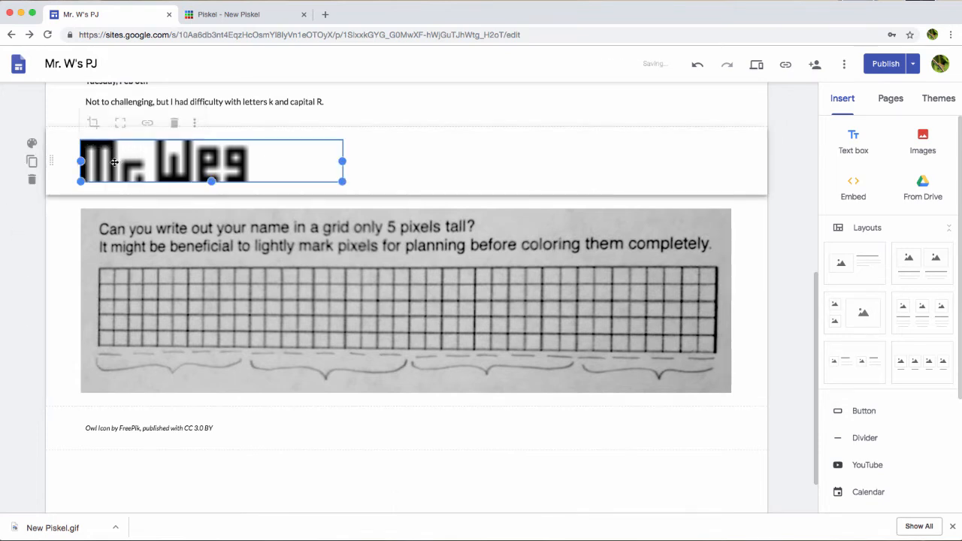
drag(54, 161, 62, 357)
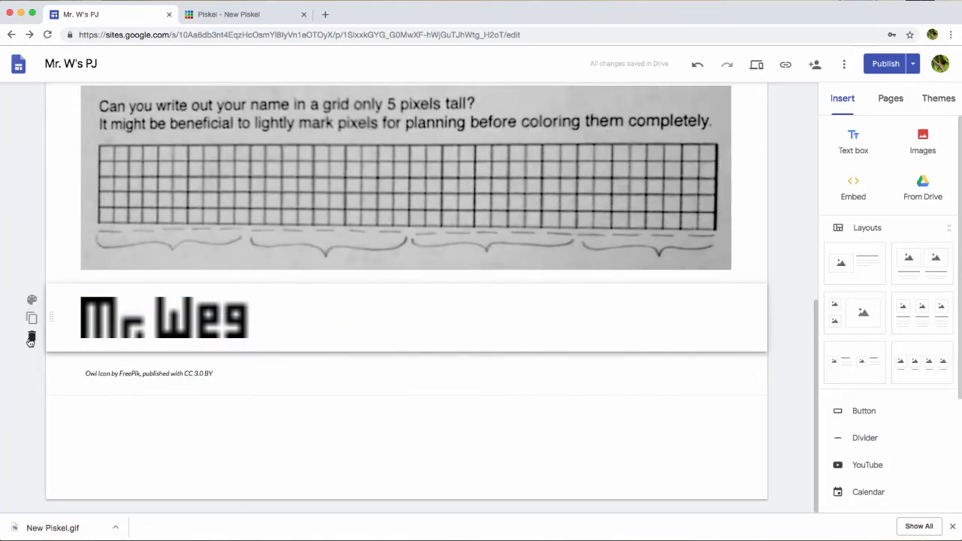
click(30, 340)
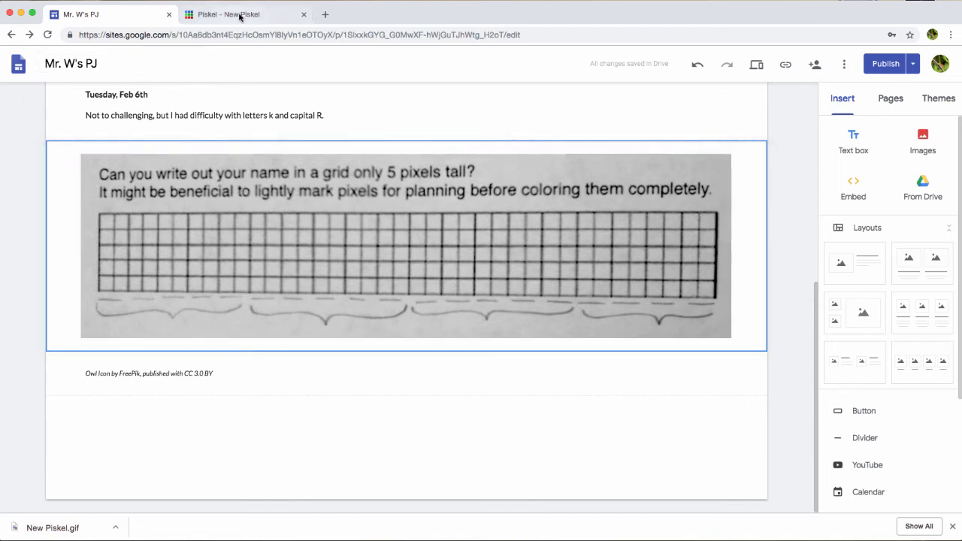
Switch back to Piskel and resize the canvas to 38 px wide by 20 px high.
click(239, 15)
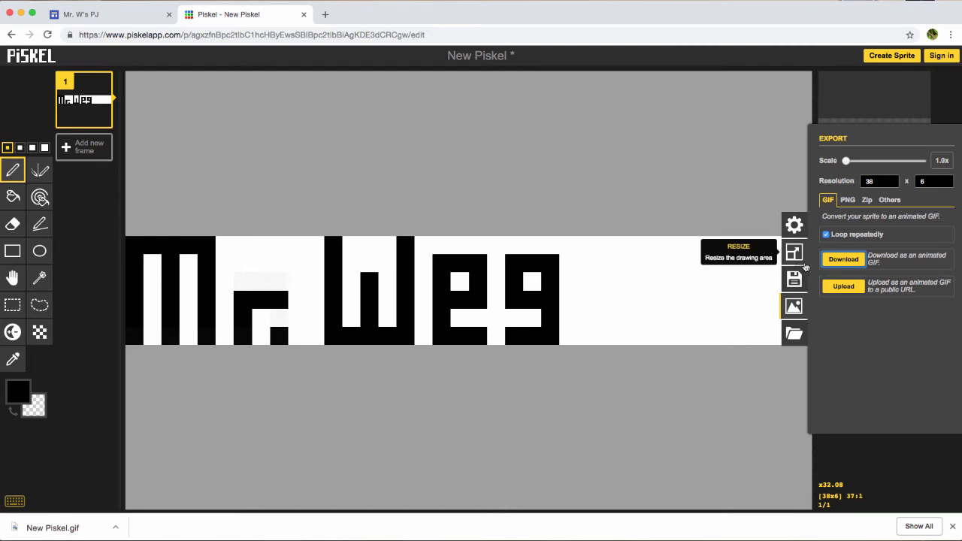
click(794, 252)
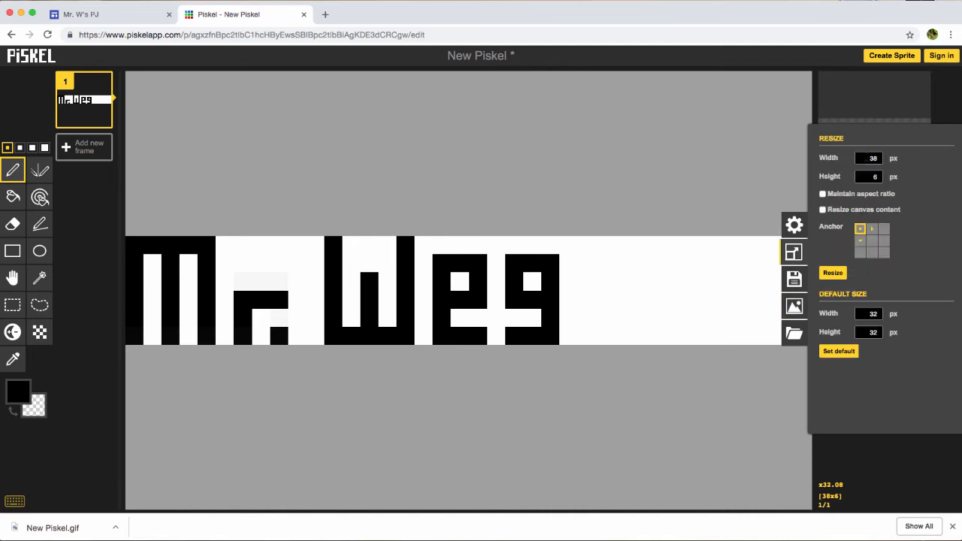
click(867, 158)
key(Tab)
click(833, 272)
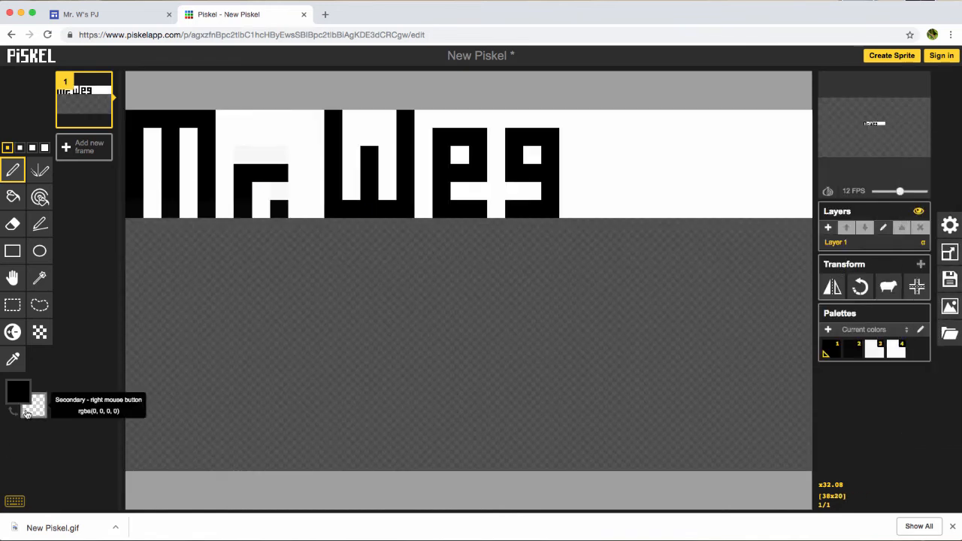
Fill the new transparent area below the lettering with white #ffffff using the Paint bucket tool.
click(18, 390)
click(19, 319)
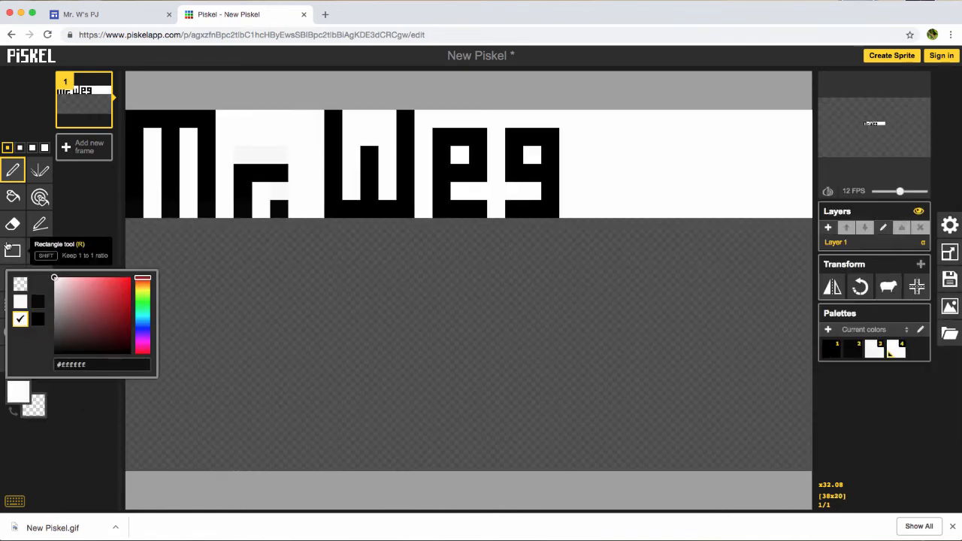
click(13, 196)
click(297, 390)
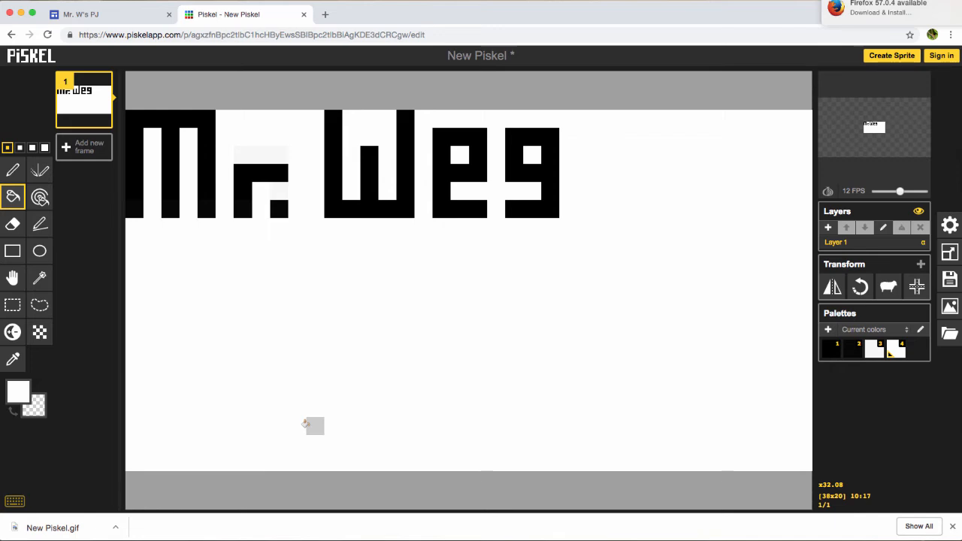
Fill all the black lettering, its stray pixels and the off-white patches with white using the Paint bucket tool, blanking the canvas.
click(202, 191)
click(239, 191)
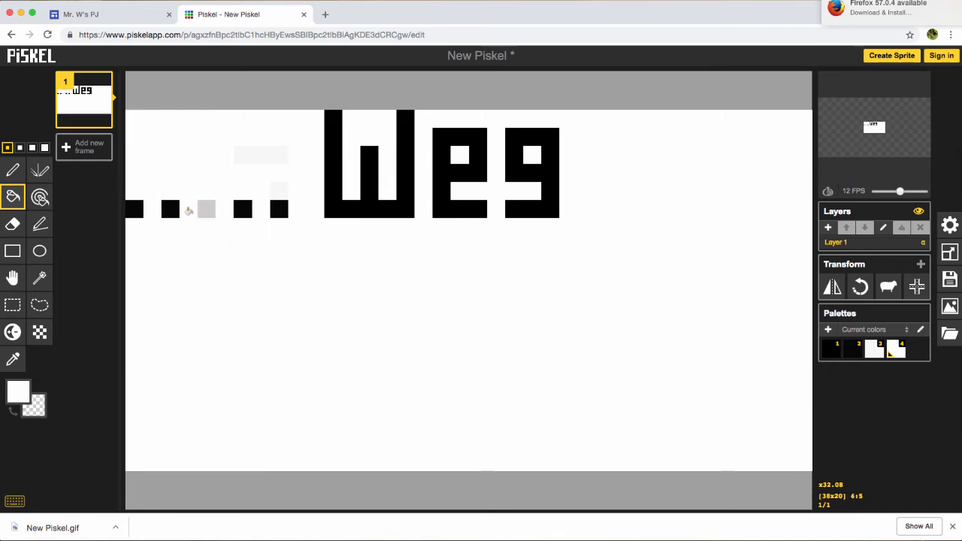
click(169, 209)
click(134, 209)
click(280, 209)
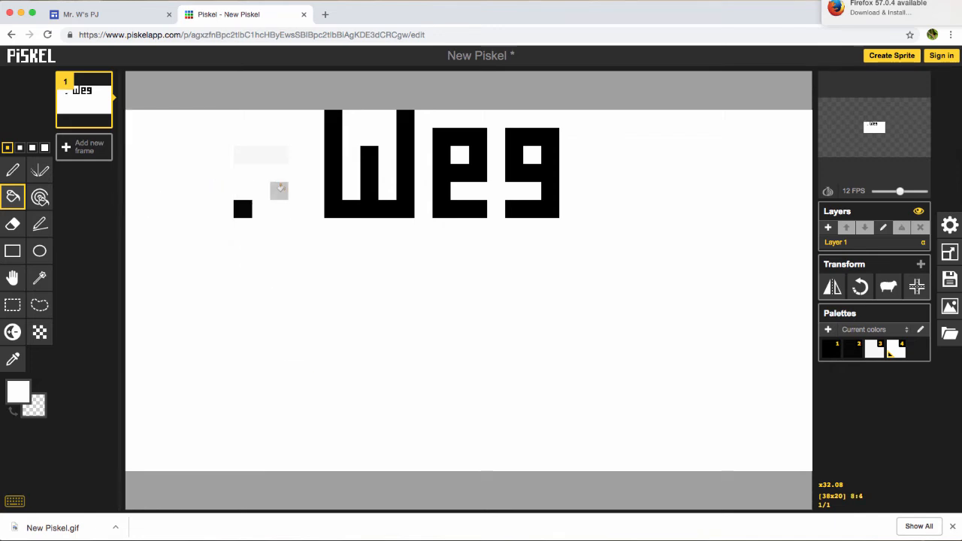
click(242, 209)
click(257, 154)
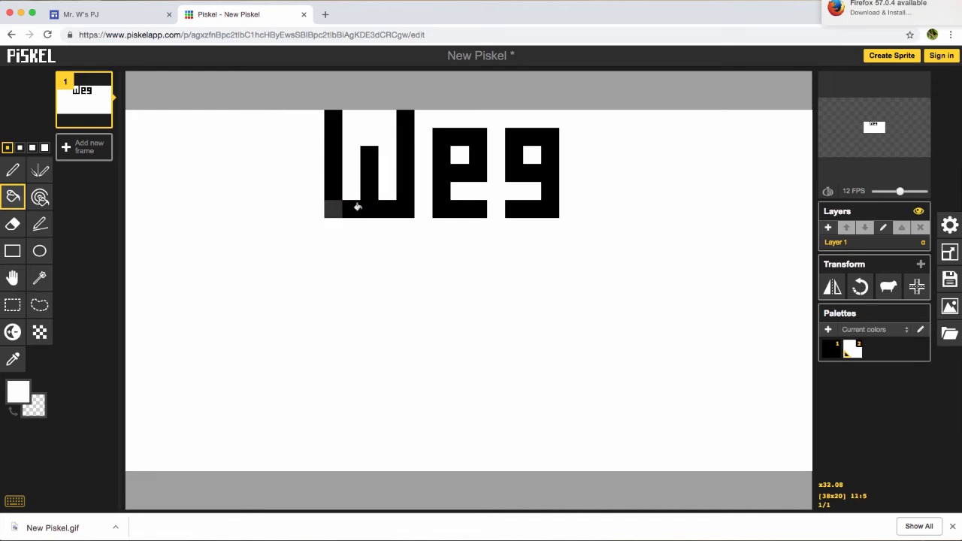
click(358, 207)
click(458, 208)
click(549, 209)
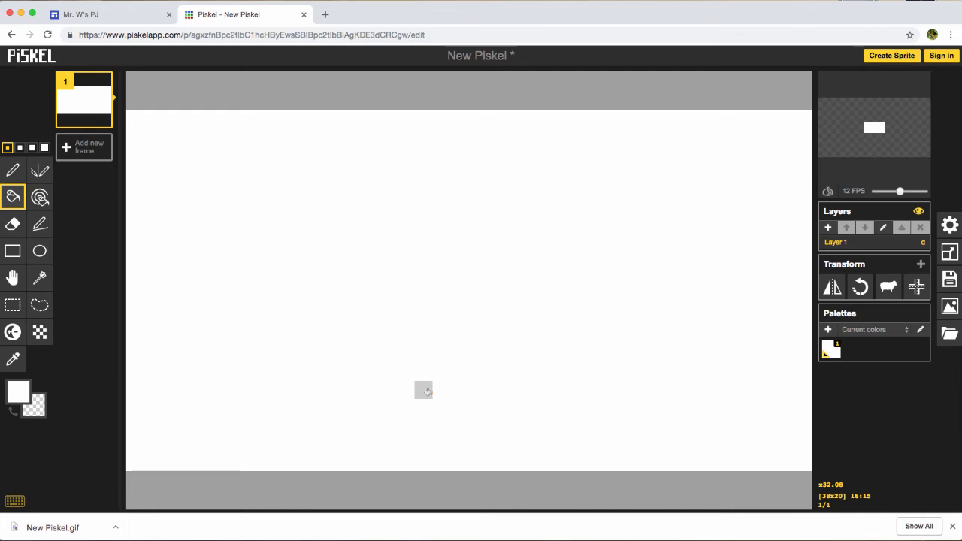
Open the canvas resize settings and enter a height of 28 px.
click(950, 226)
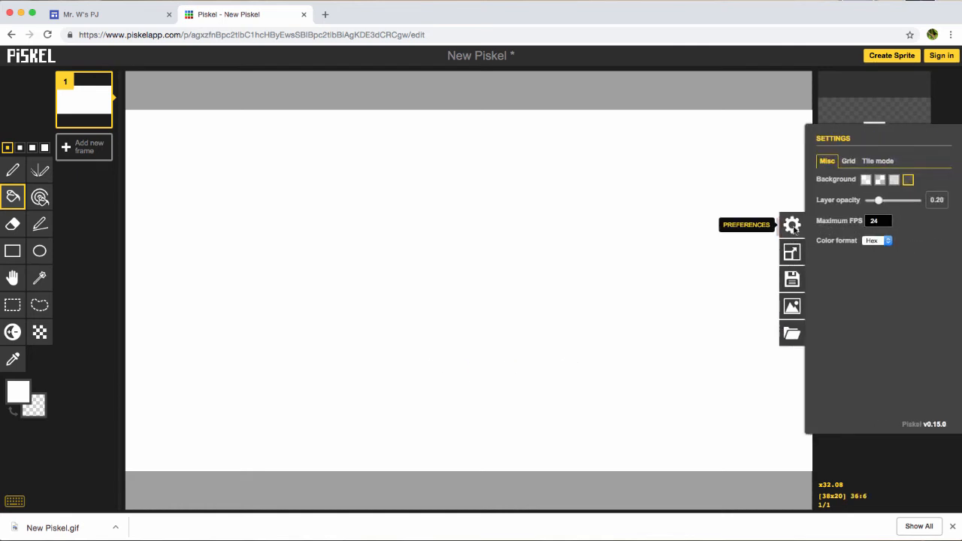
click(793, 224)
click(950, 254)
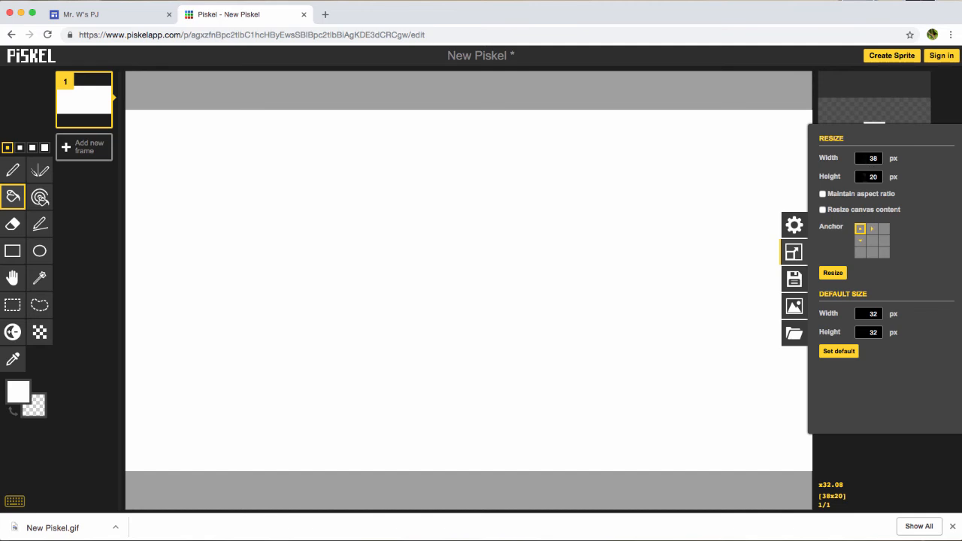
drag(865, 176, 905, 178)
click(871, 157)
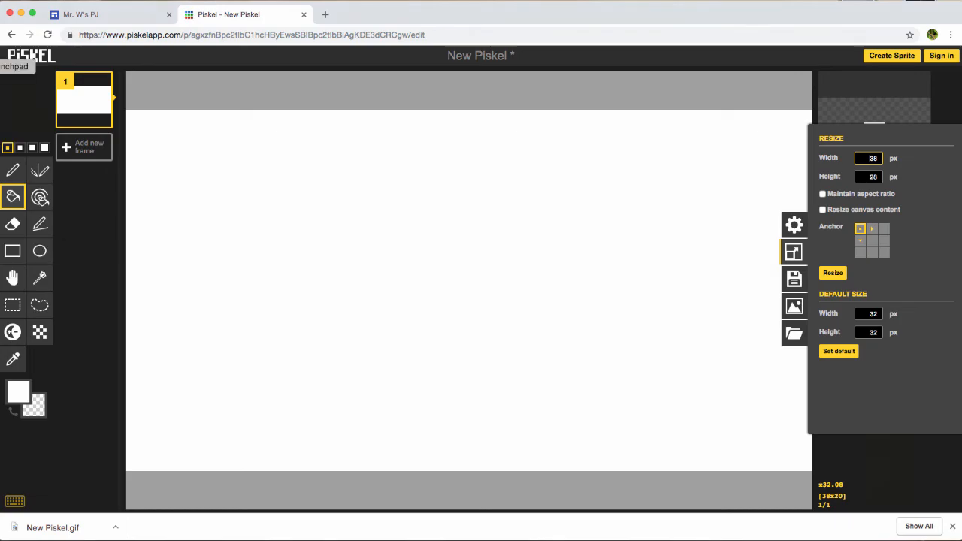
Search the computer for Photo Booth, open it to view the hand-drawn grid design on camera, then close it.
click(2, 66)
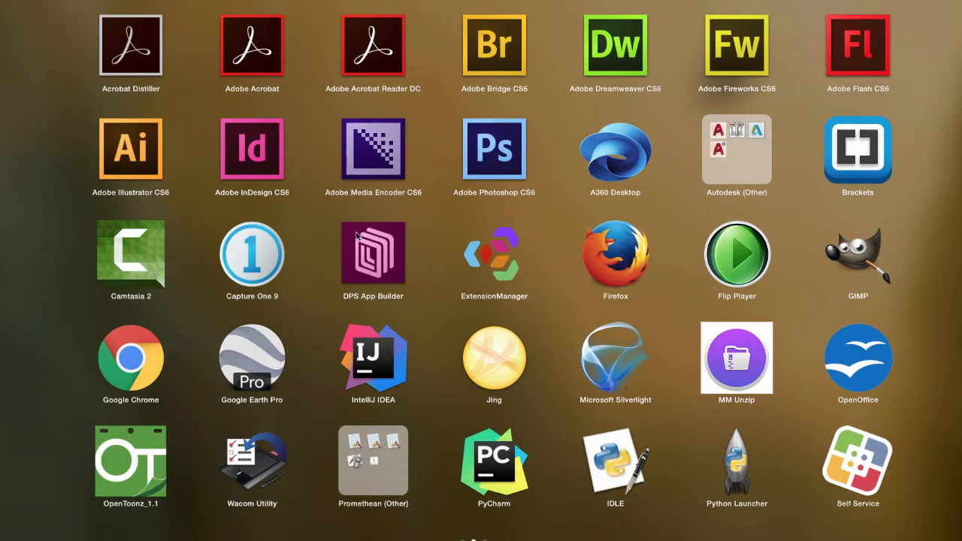
click(430, 186)
key(super+space)
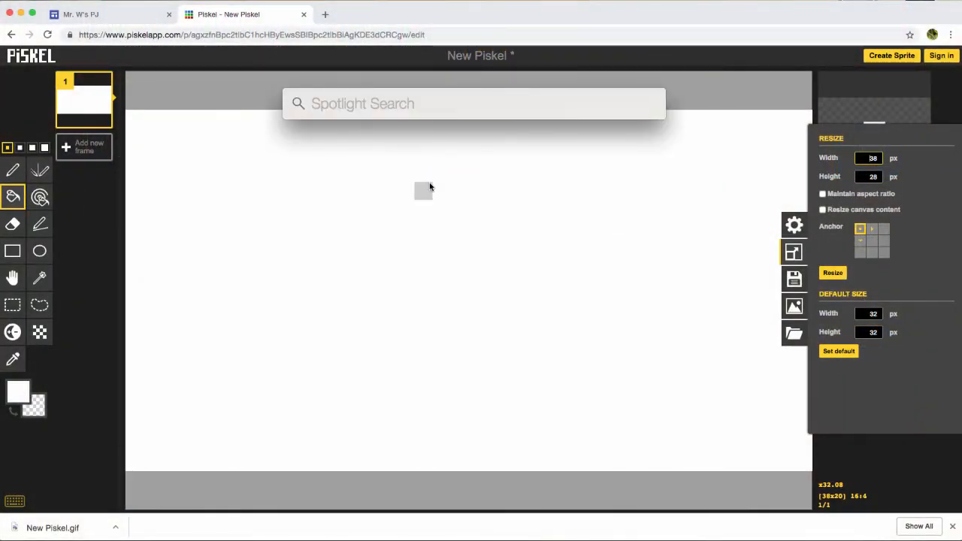
text(photo)
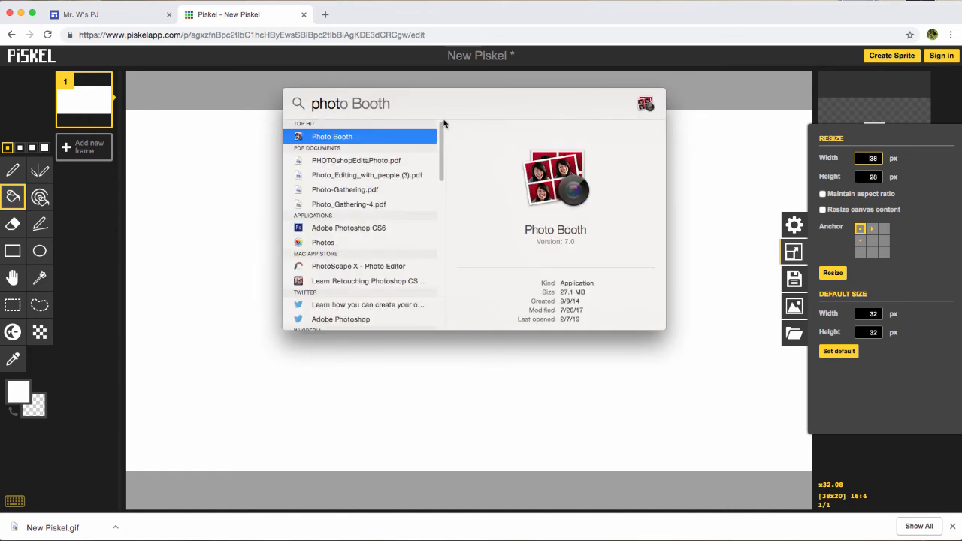
click(416, 135)
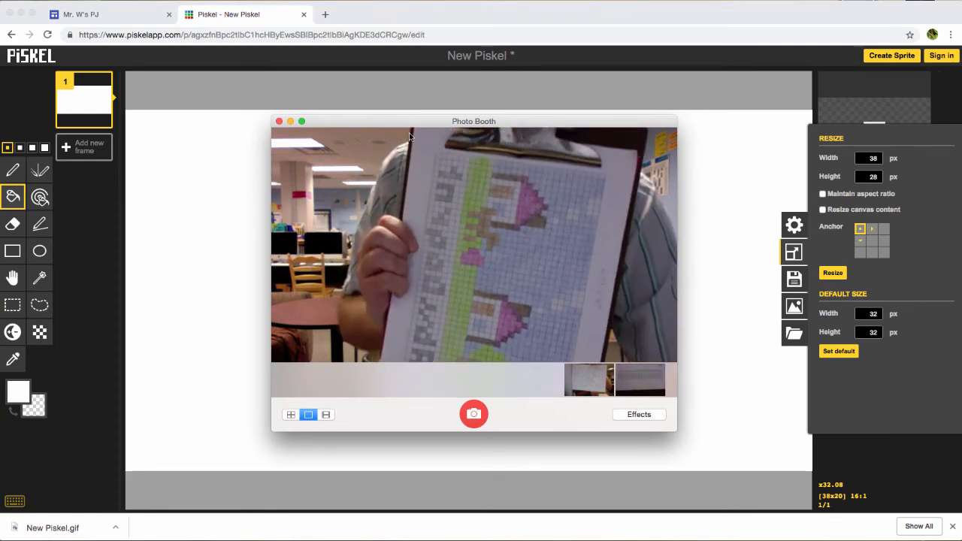
click(279, 121)
Resize the canvas to 56 px wide by 76 px high and fill the new transparent area with white.
drag(868, 159, 891, 160)
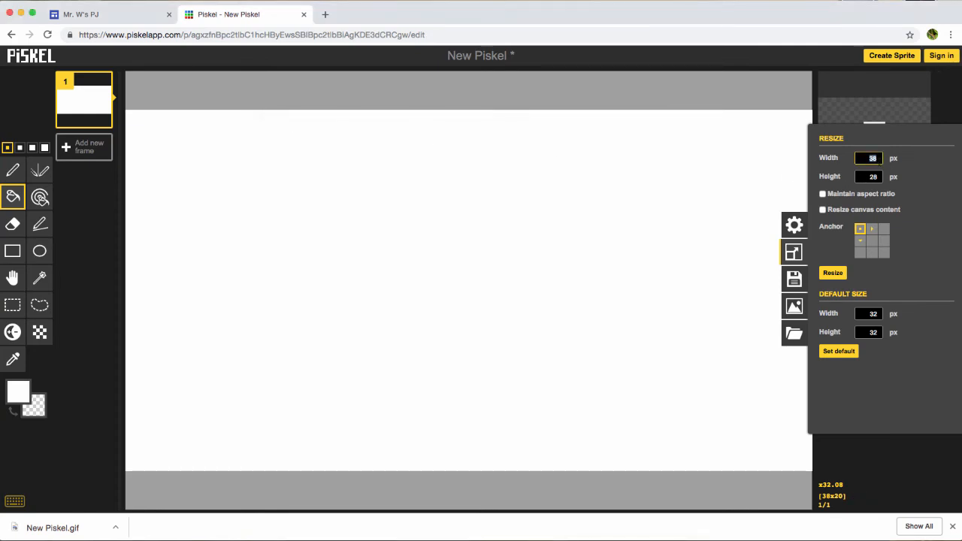
text(2)
key(Tab)
double_click(872, 158)
text(56)
key(Tab)
click(833, 272)
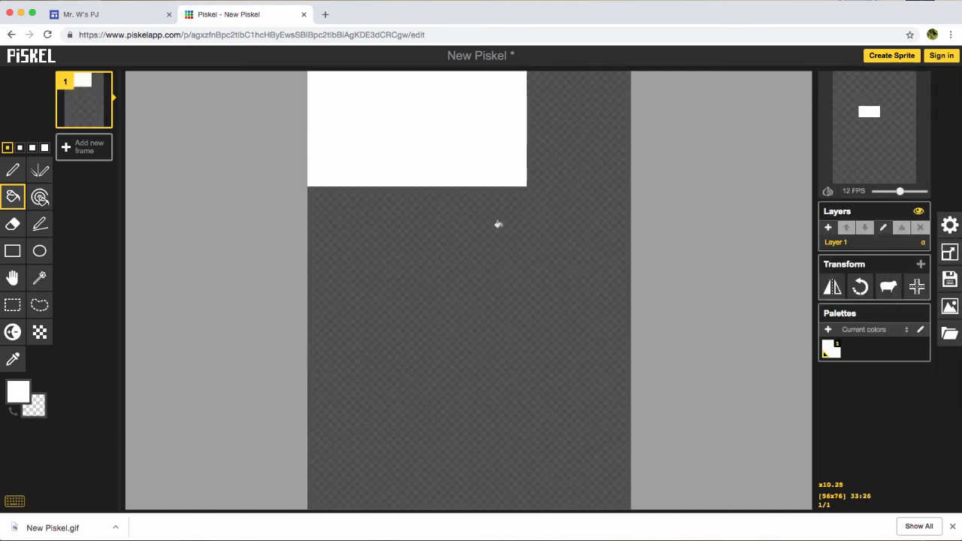
click(504, 223)
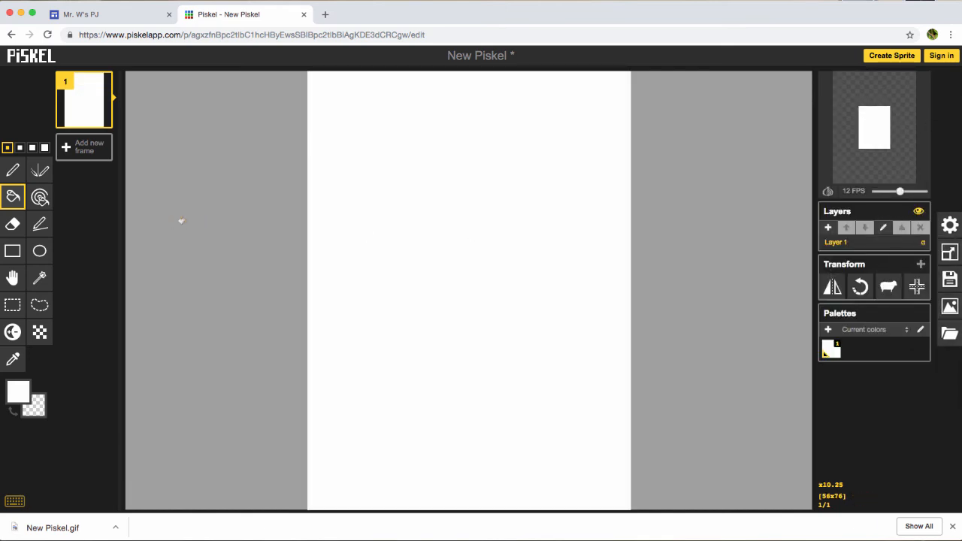
Draw several short marks and two long crossing diagonal lines in black with the Stroke tool.
click(41, 225)
click(18, 391)
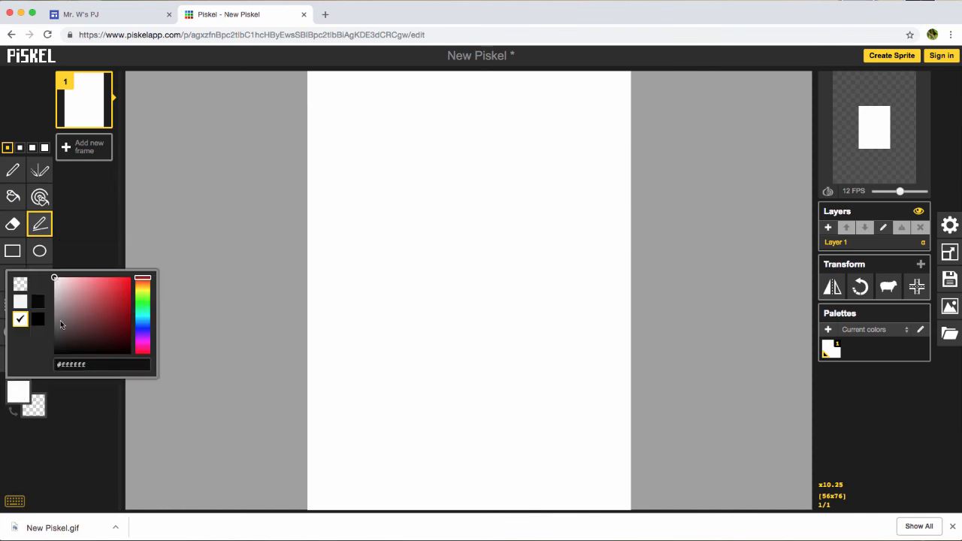
click(60, 351)
mouse_move(437, 160)
mouse_down()
mouse_move(455, 178)
mouse_move(477, 166)
mouse_move(496, 184)
mouse_move(505, 175)
mouse_move(514, 137)
mouse_move(455, 147)
mouse_up()
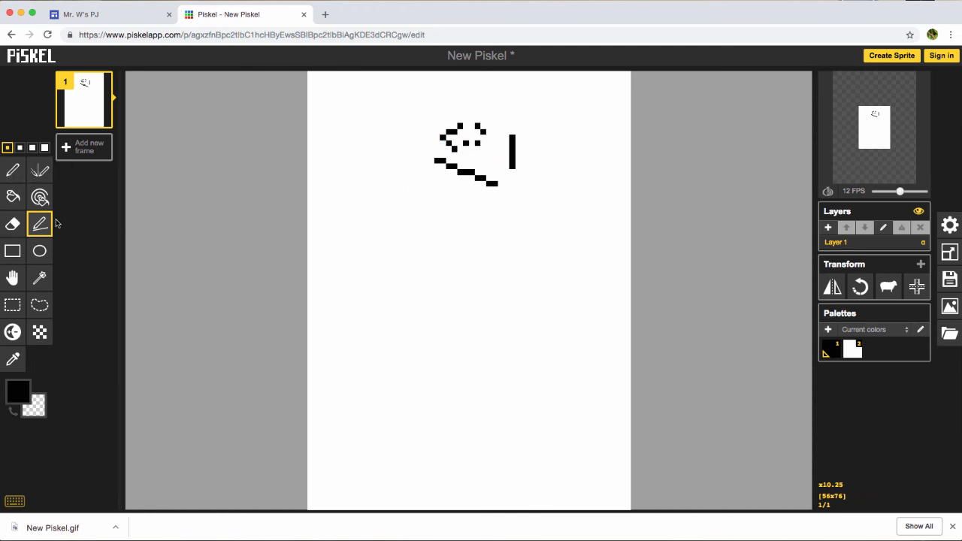
drag(390, 188, 519, 287)
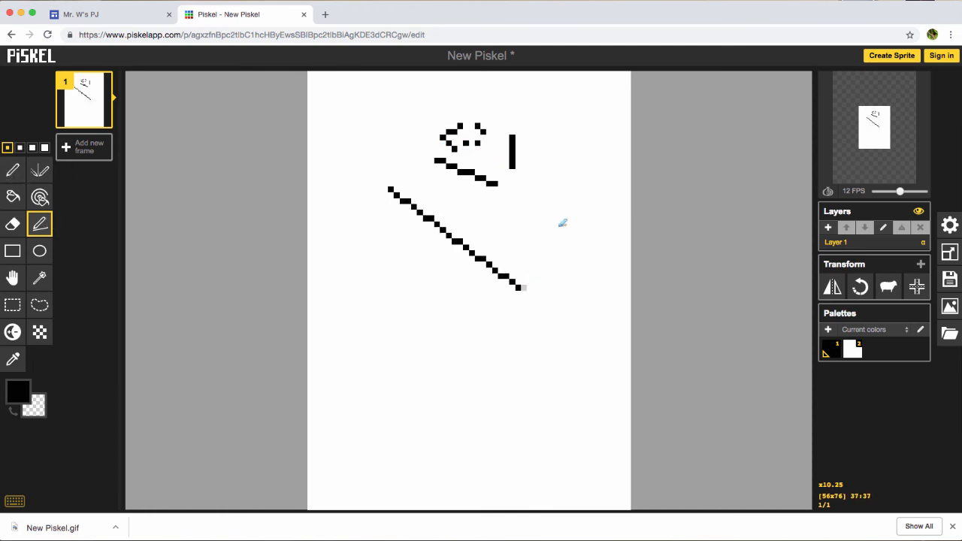
drag(570, 190, 454, 328)
Draw a freehand black squiggle with the Pen tool below the crossing lines and a tall rectangle outline beside them.
click(14, 171)
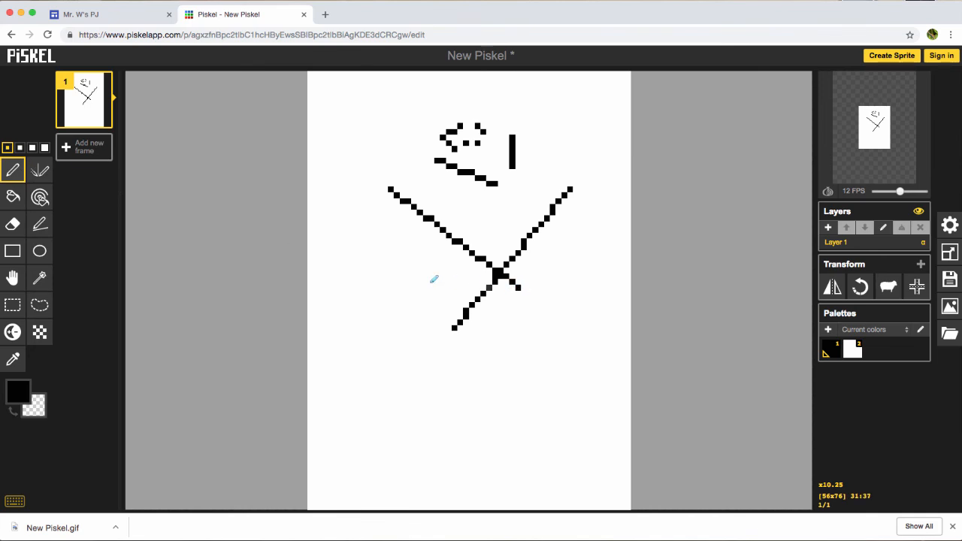
mouse_move(428, 279)
mouse_down()
mouse_move(388, 294)
mouse_move(413, 362)
mouse_move(449, 373)
mouse_move(497, 364)
mouse_up()
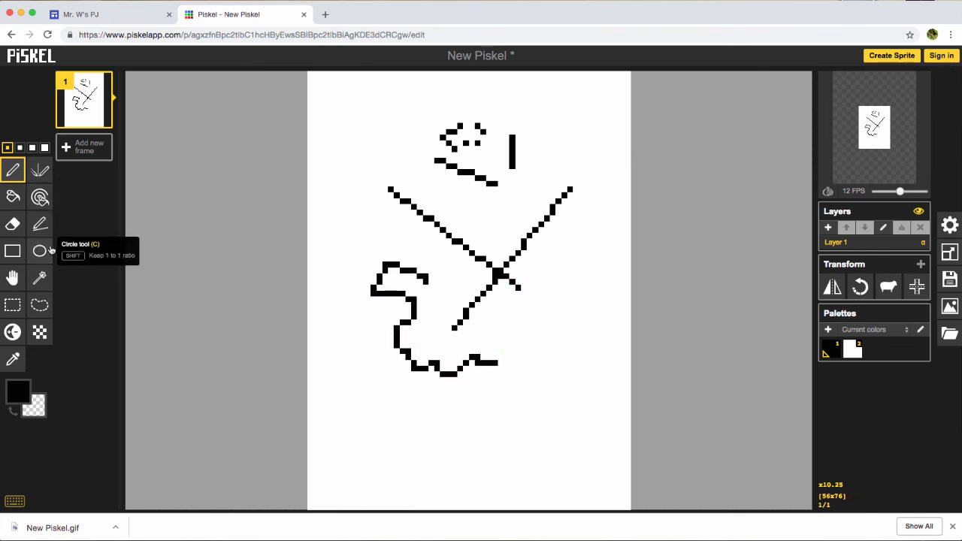
click(13, 252)
drag(352, 145, 407, 234)
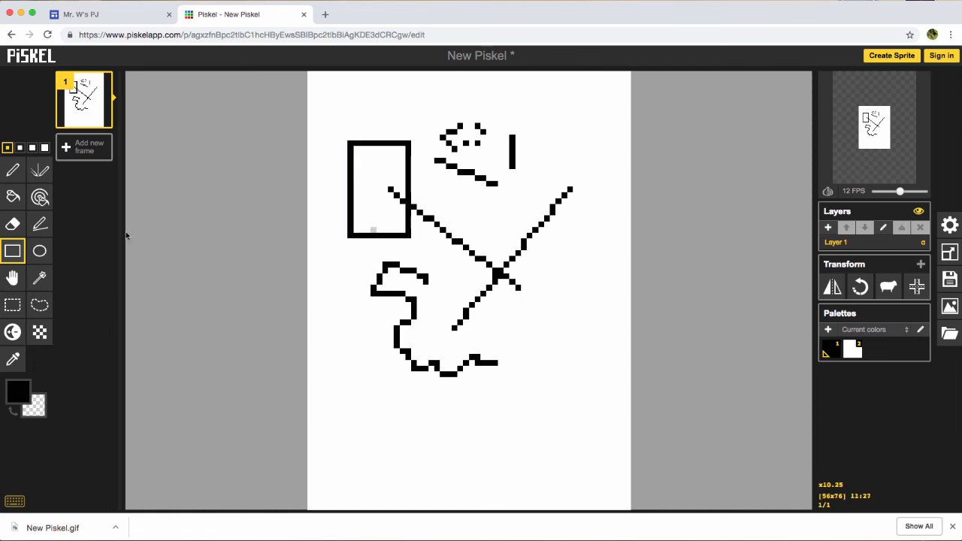
Draw three black ellipse outlines of different sizes around the crossing lines with the Circle tool.
click(40, 251)
drag(530, 167, 472, 242)
mouse_move(567, 265)
mouse_down()
mouse_move(505, 322)
mouse_move(531, 370)
mouse_move(561, 335)
mouse_up()
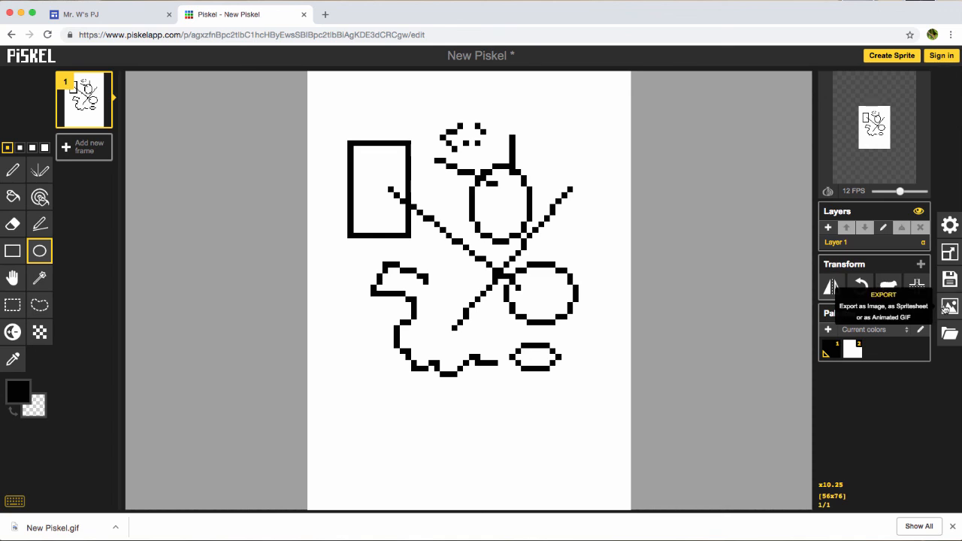
Check the grid picture on the Google Sites page, then return to Piskel and go back to its home page, leaving the drawing.
click(101, 15)
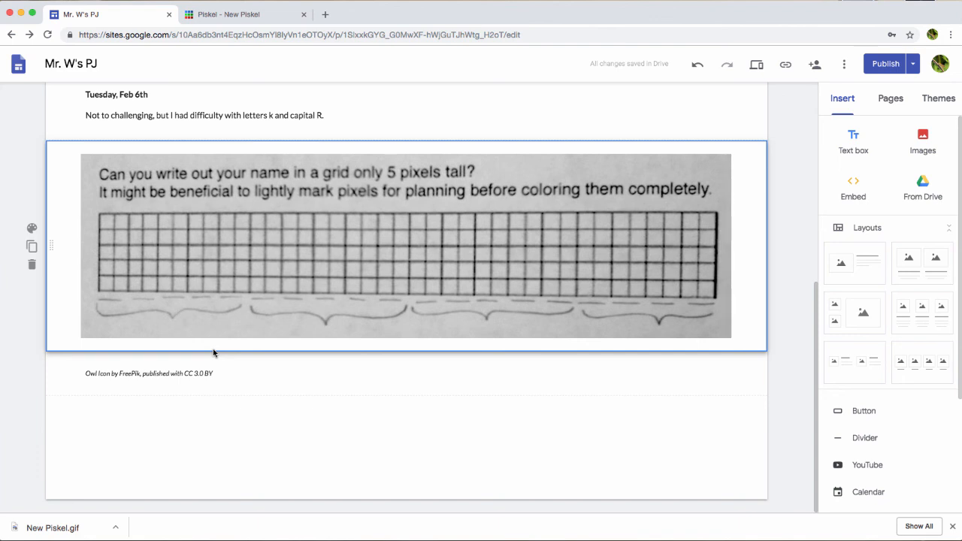
click(256, 16)
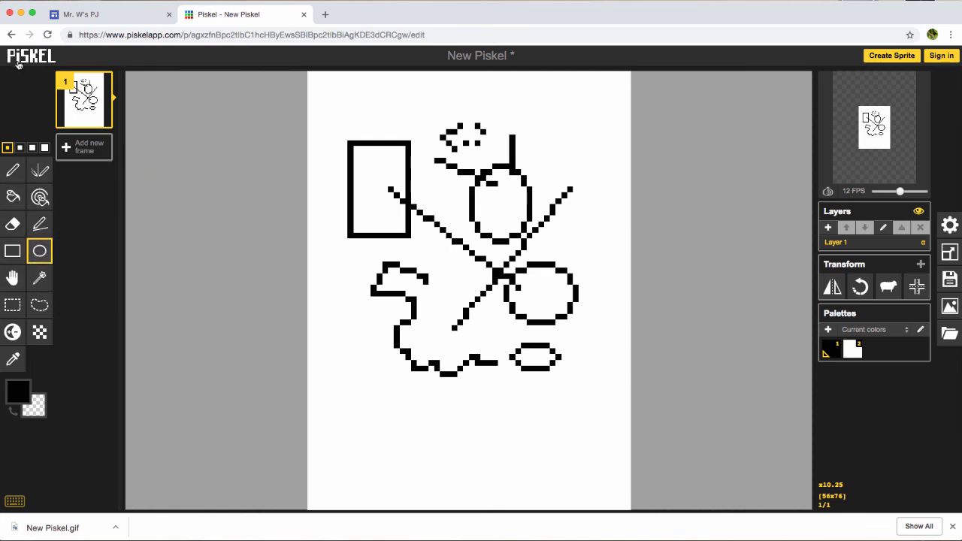
right_click(11, 34)
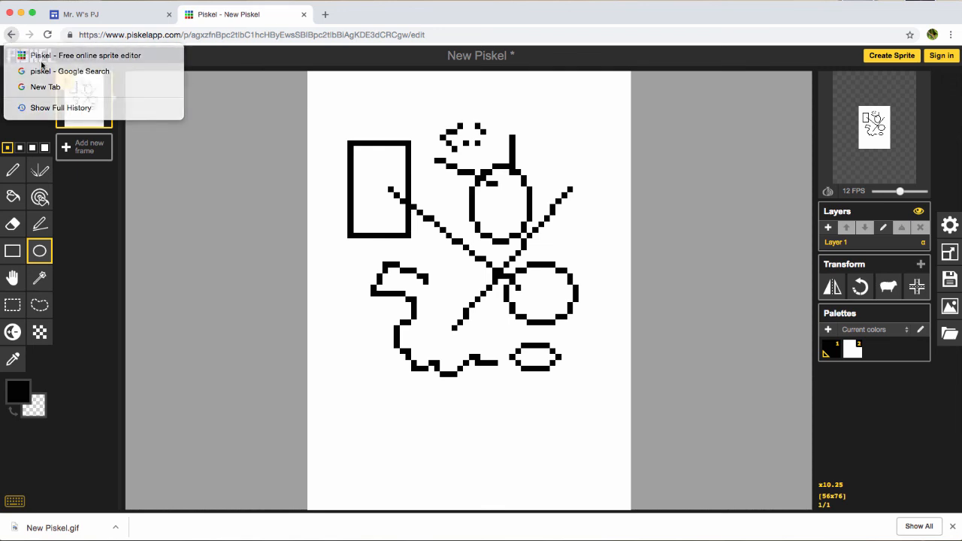
click(42, 60)
click(584, 177)
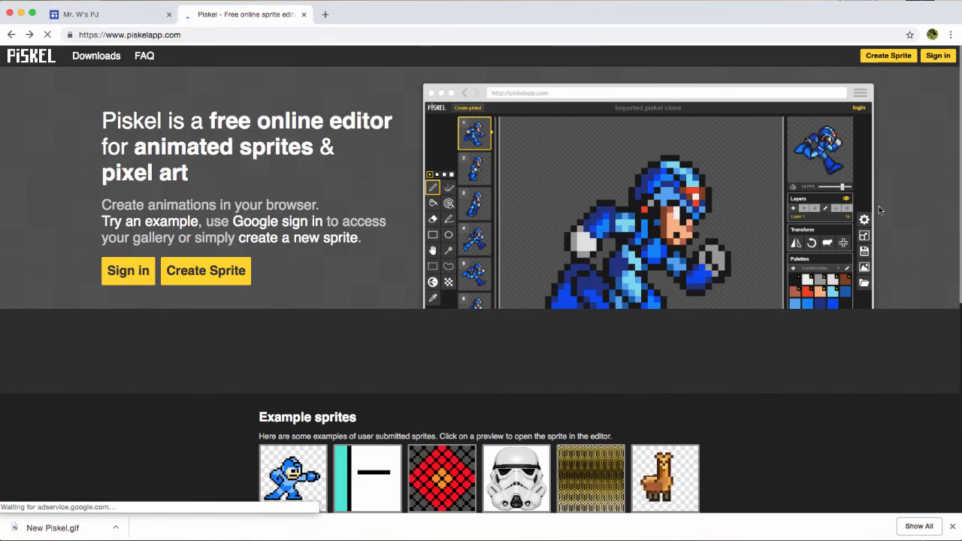